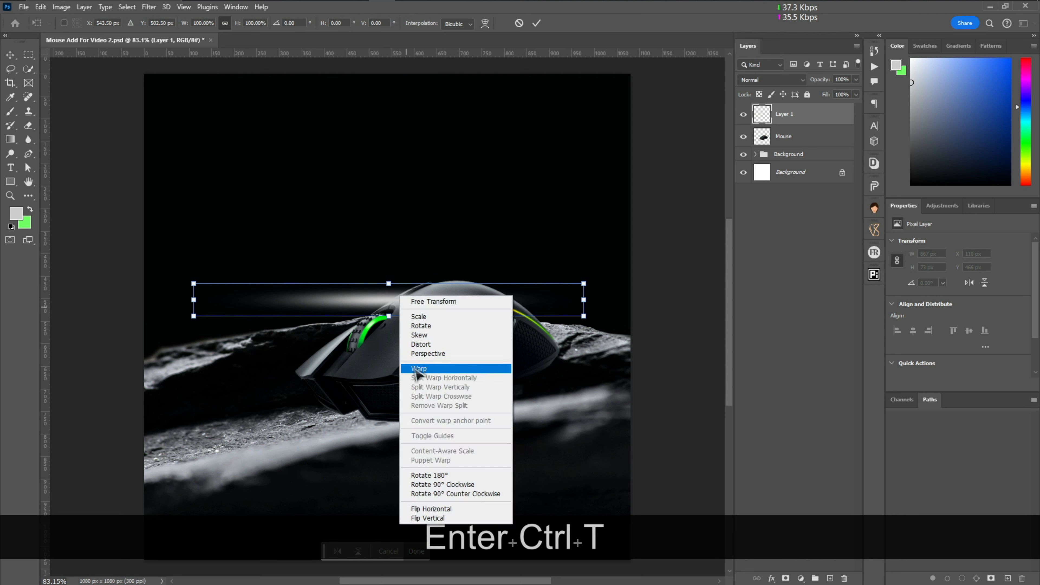
# - Warp the horizontal light streak on Layer 1 into an arc and centre it over the mouse's upper edge
pyautogui.click(421, 364)
pyautogui.moveTo(389, 299); pyautogui.dragTo(392, 252)
pyautogui.hotkey('ctrl', 'z')
pyautogui.moveTo(387, 312); pyautogui.dragTo(455, 290)
pyautogui.doubleClick(389, 192)
# - Rotate the light arc counterclockwise by about 13° and then about 3° more to follow the mouse's top contour
pyautogui.hotkey('ctrl', 't')
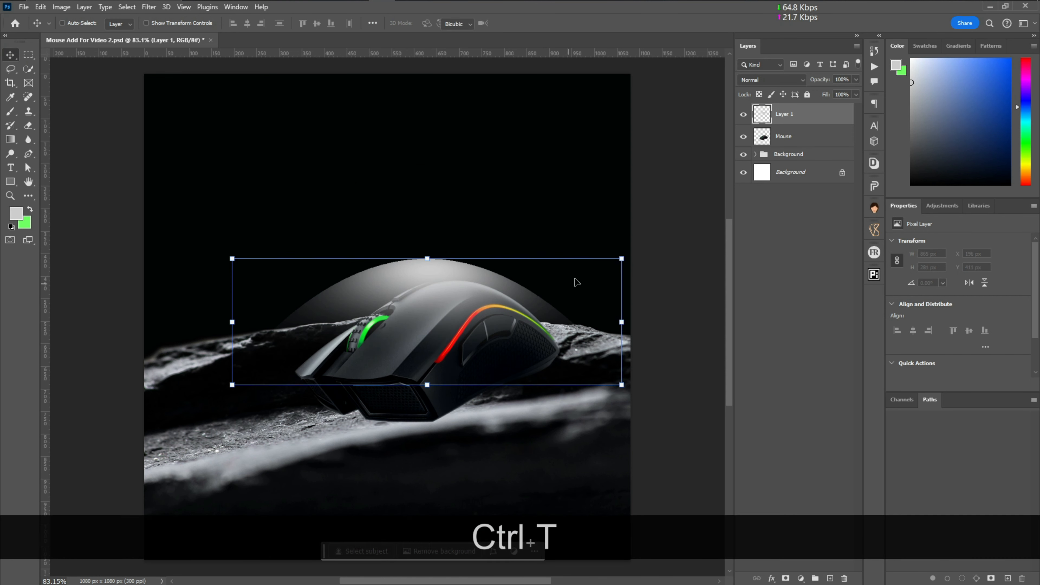
pyautogui.moveTo(628, 251); pyautogui.dragTo(609, 204)
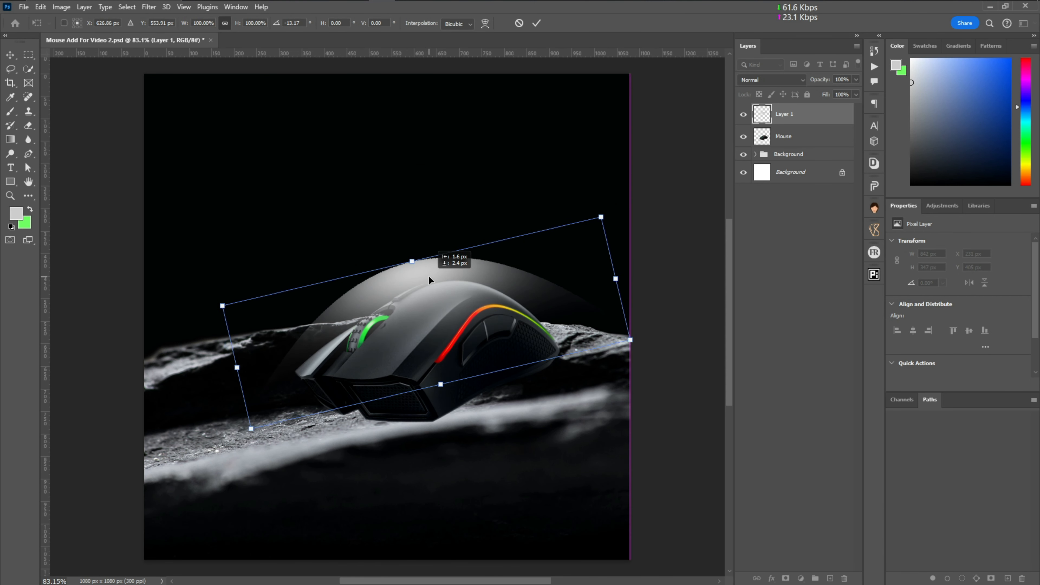
pyautogui.press('Return')
pyautogui.press('space')
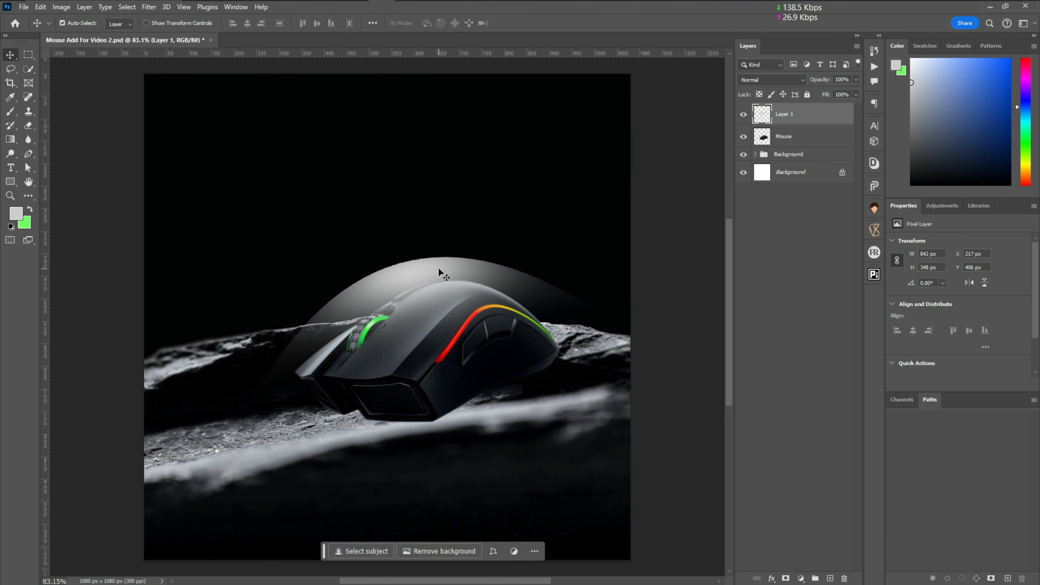
pyautogui.hotkey('ctrl', '0')
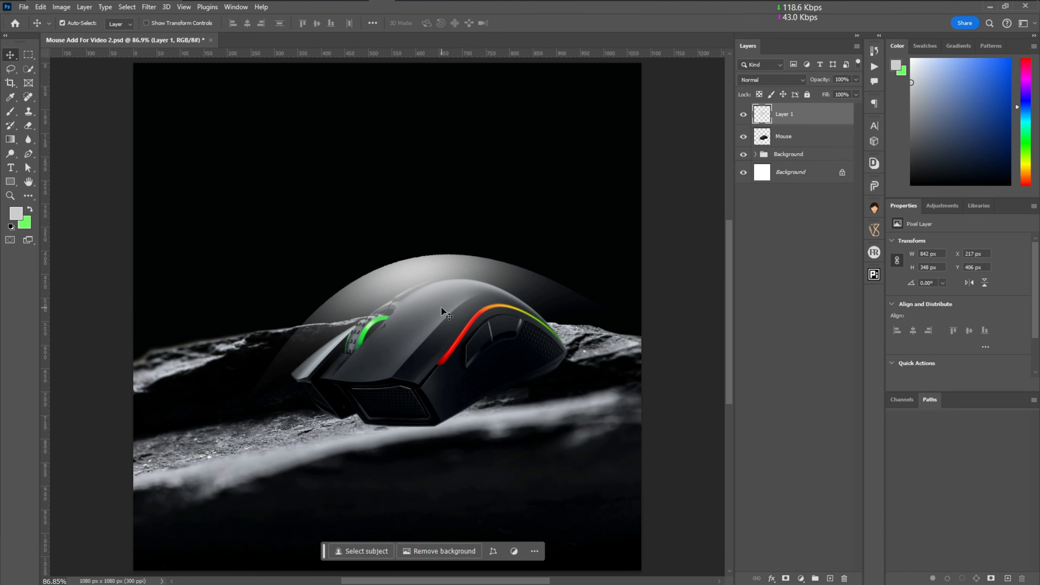
pyautogui.hotkey('ctrl', 't')
pyautogui.moveTo(651, 234); pyautogui.dragTo(646, 226)
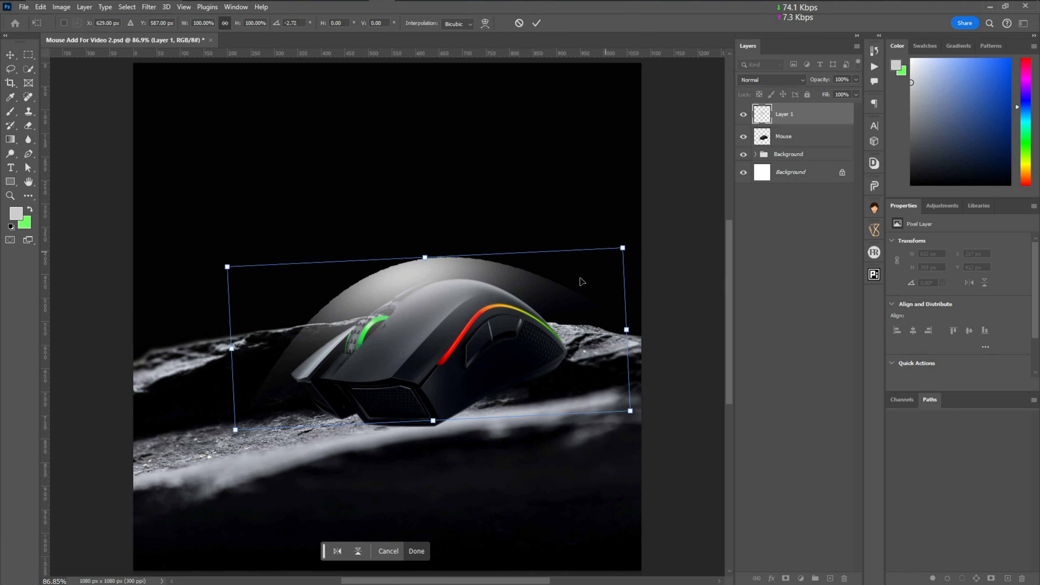
pyautogui.press('Return')
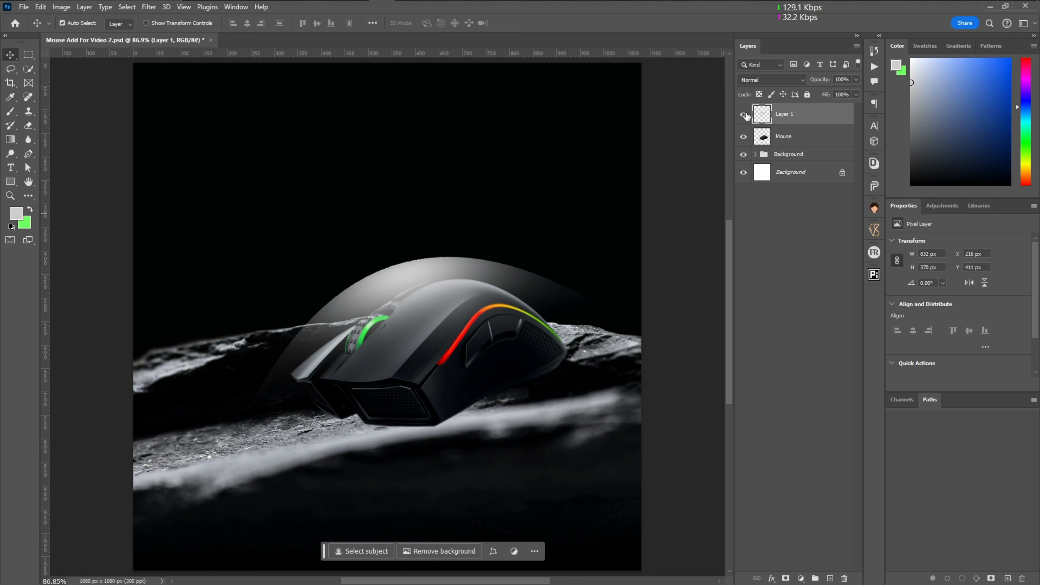
# - Duplicate the Mouse layer and convert the copy to a smart object
pyautogui.rightClick(763, 144)
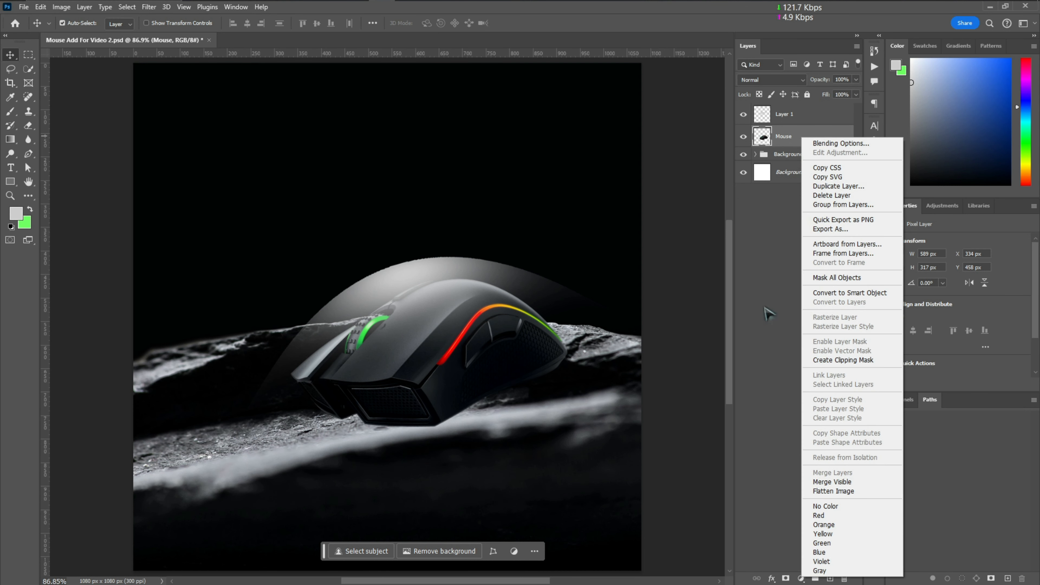
pyautogui.click(765, 306)
pyautogui.hotkey('ctrl', 'j')
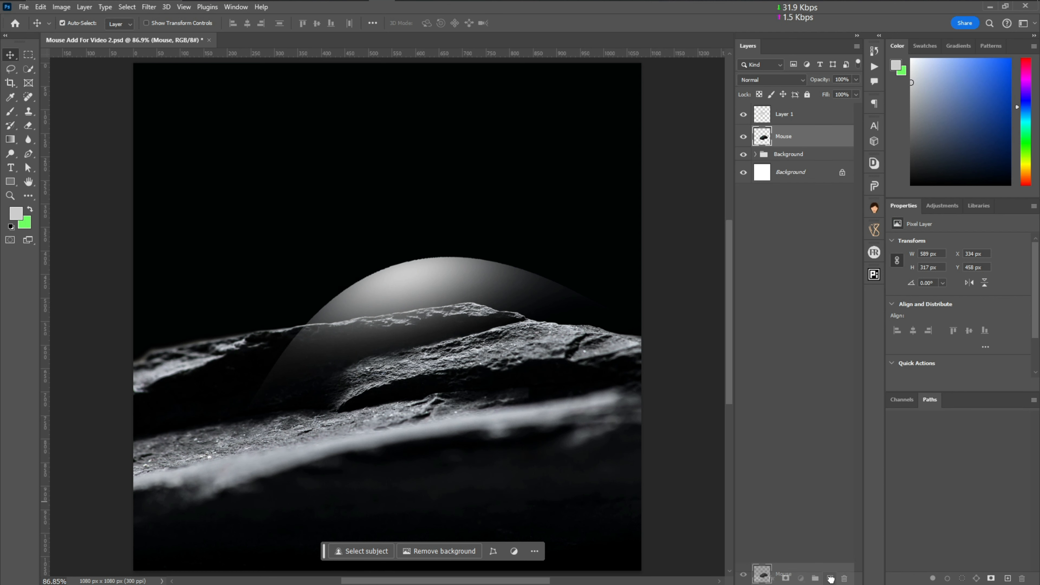
pyautogui.rightClick(748, 137)
pyautogui.click(856, 296)
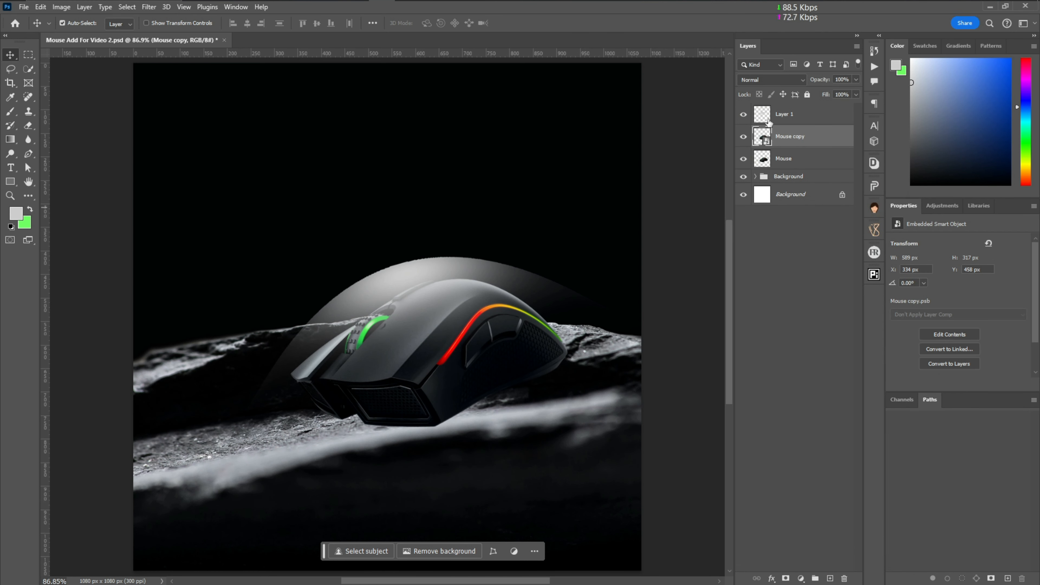
# - Apply a Path Blur at 50% speed to the mouse copy along a diagonal path crossing its body
pyautogui.click(150, 12)
pyautogui.moveTo(164, 161)
pyautogui.click(304, 187)
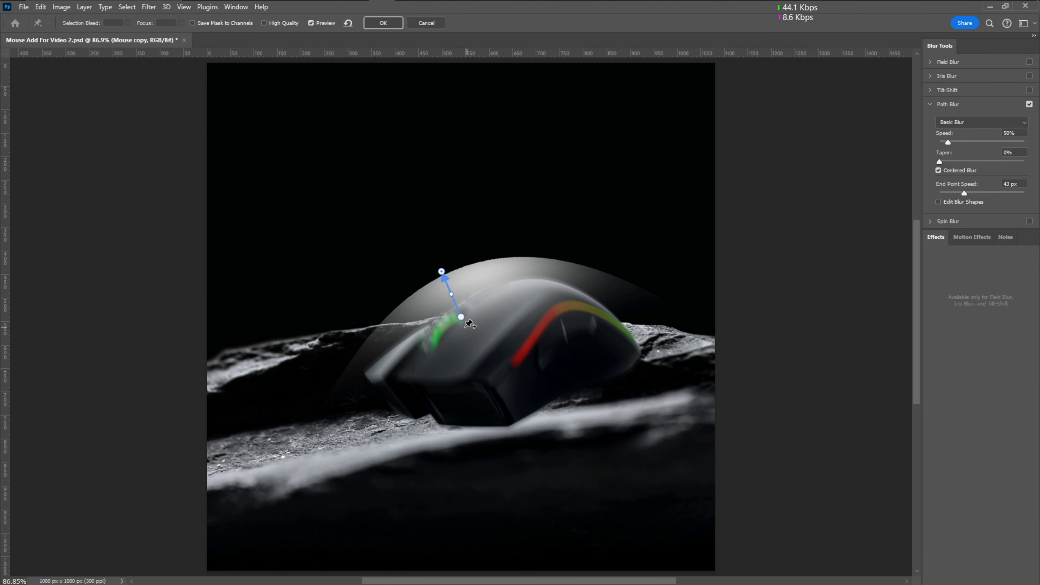
pyautogui.moveTo(441, 271); pyautogui.dragTo(457, 254)
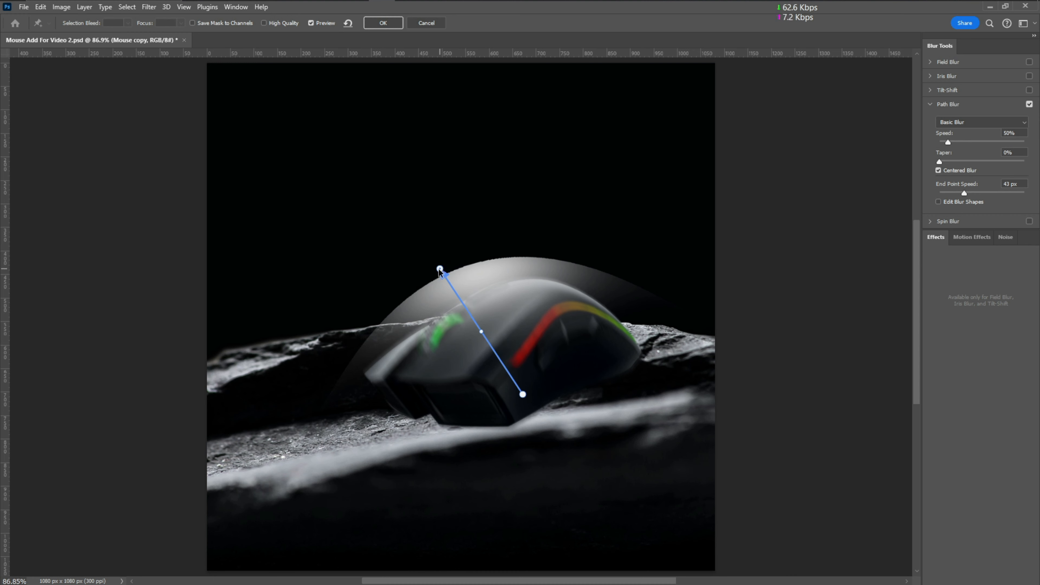
pyautogui.click(374, 23)
# - Nudge the blurred mouse copy a few steps upward and one step left
pyautogui.press('Up')
pyautogui.press('Up')
pyautogui.press('Up')
pyautogui.press('Up')
pyautogui.press('Up')
pyautogui.press('Left')
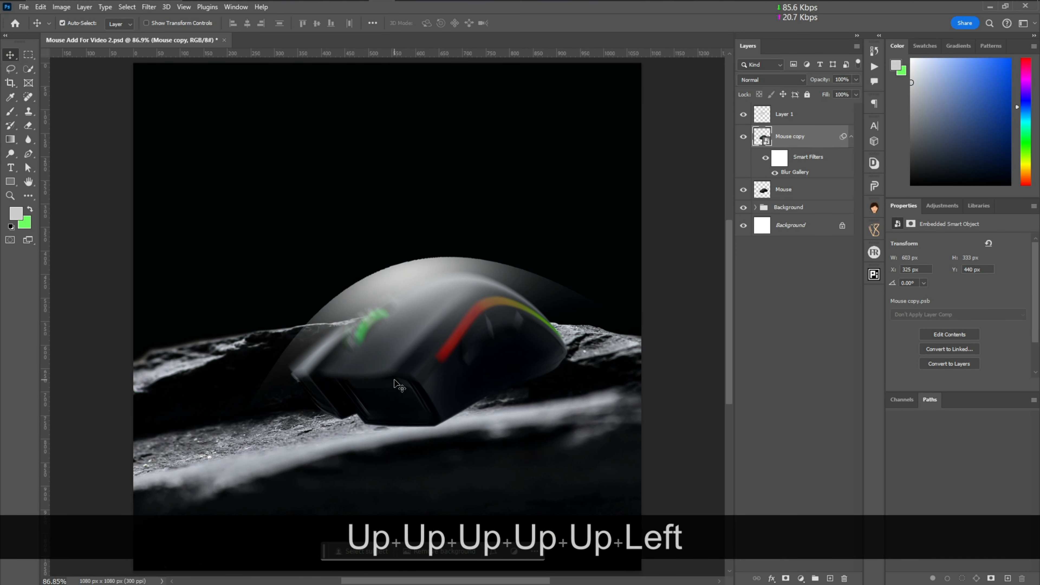
pyautogui.press('Up')
# - Set the blend mode of the blurred mouse copy to Screen
pyautogui.click(770, 79)
pyautogui.press('Up')
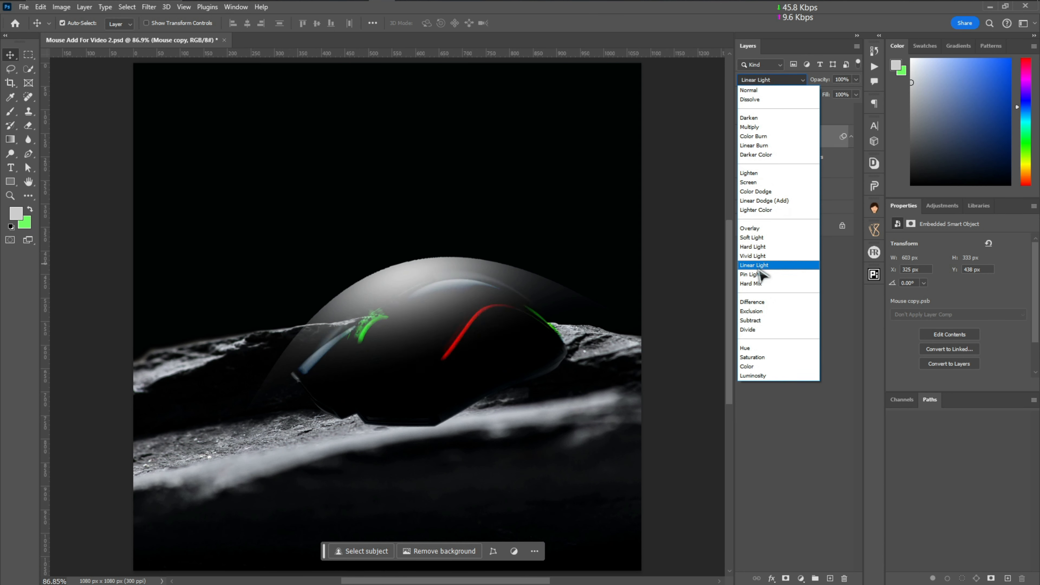
pyautogui.click(749, 183)
pyautogui.click(790, 139)
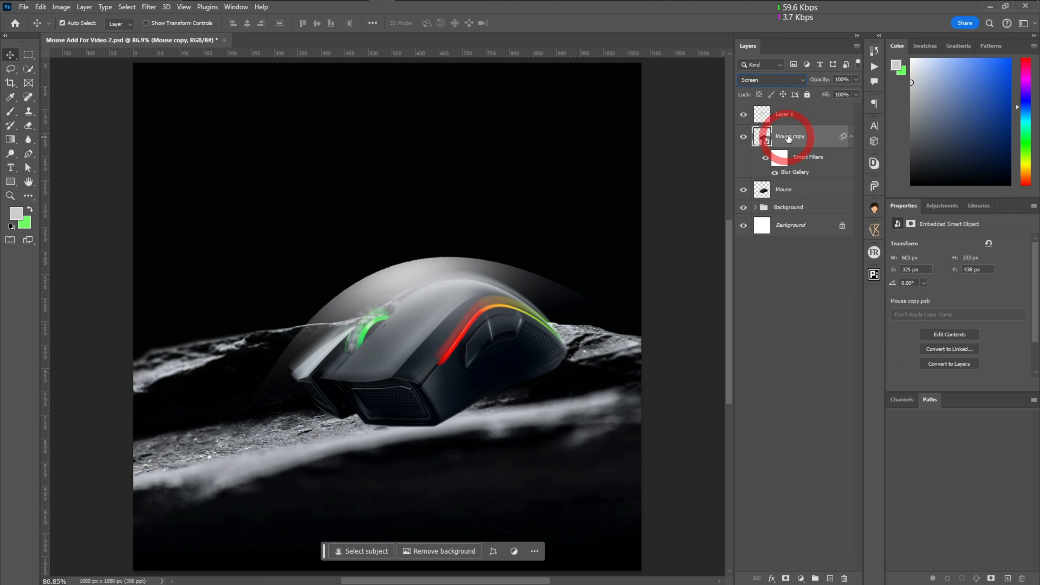
pyautogui.press('Return')
# - Add a new layer above Layer 1 and paint one soft light-grey glow over the mouse with a 500 px brush
pyautogui.click(792, 119)
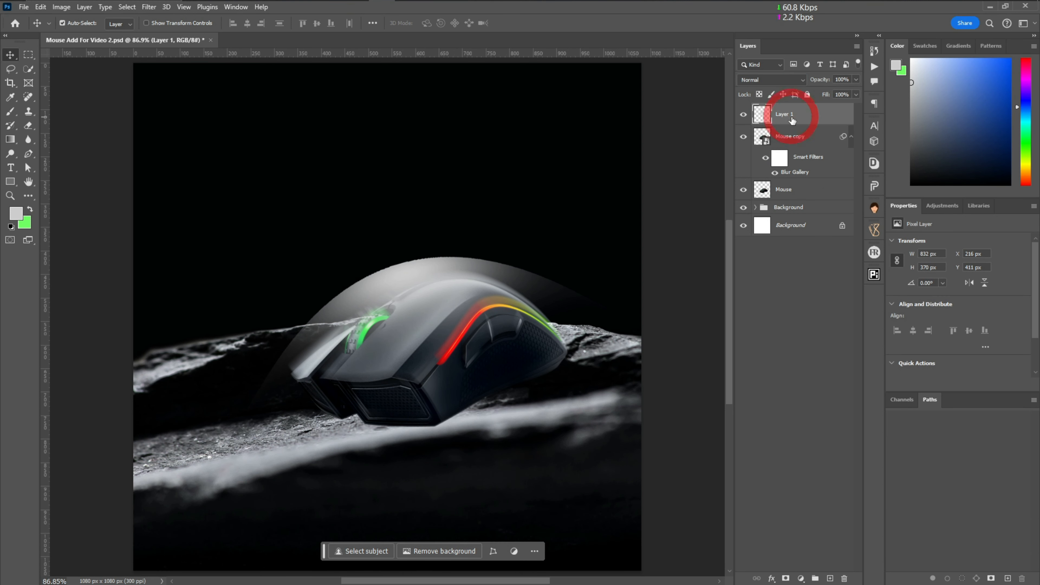
pyautogui.click(829, 578)
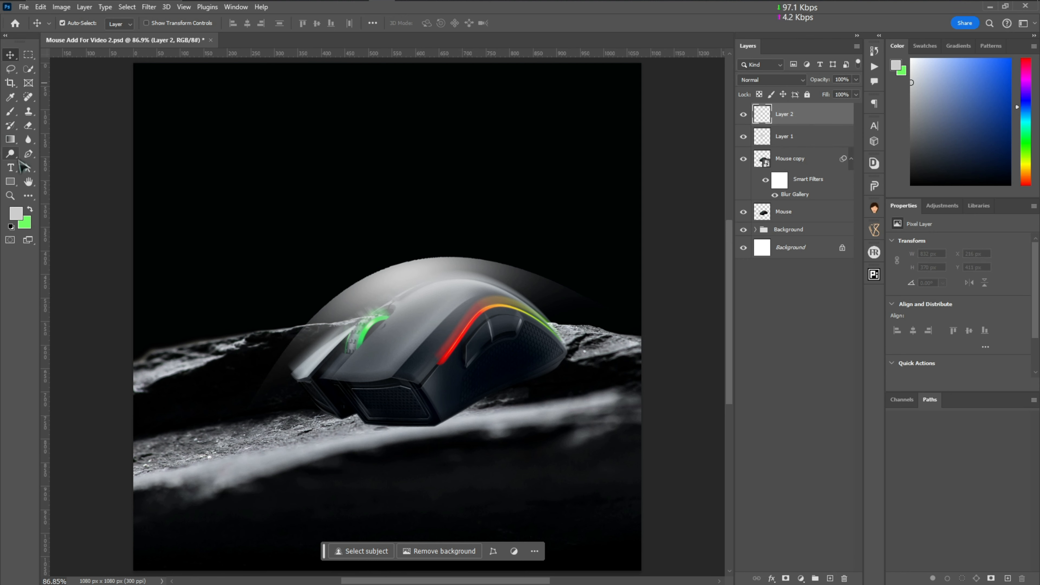
pyautogui.click(11, 110)
pyautogui.click(395, 266)
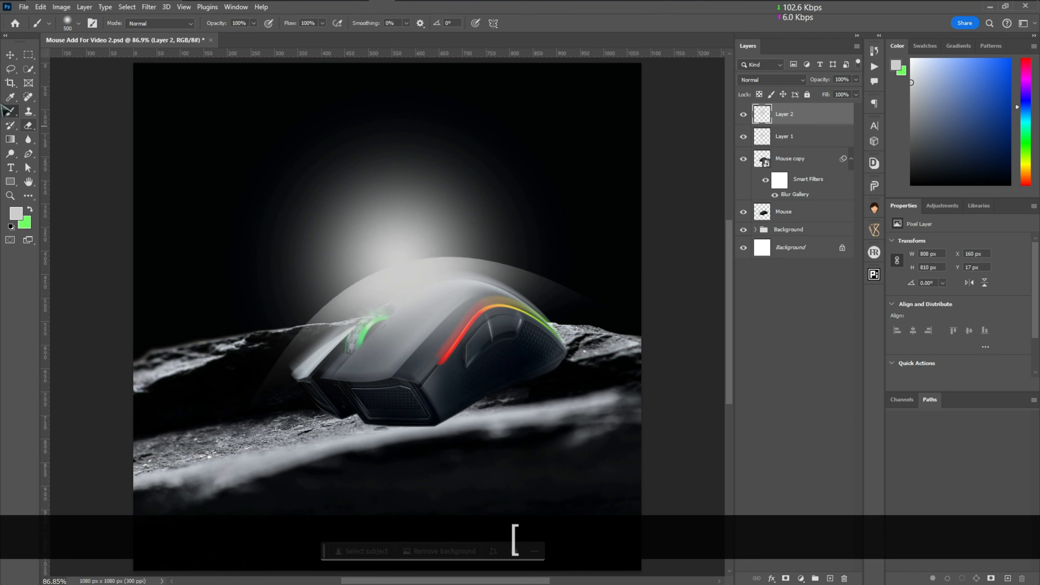
# - Pinch the glow into an hourglass-shaped light beam with a Perspective transform
pyautogui.hotkey('ctrl', 't')
pyautogui.rightClick(409, 200)
pyautogui.click(446, 257)
pyautogui.moveTo(588, 70); pyautogui.dragTo(208, 200)
pyautogui.press('Return')
# - Rotate the pinched glow to about -84° at the mouse's front-left tip and set its blend mode to Linear Light
pyautogui.hotkey('ctrl', 't')
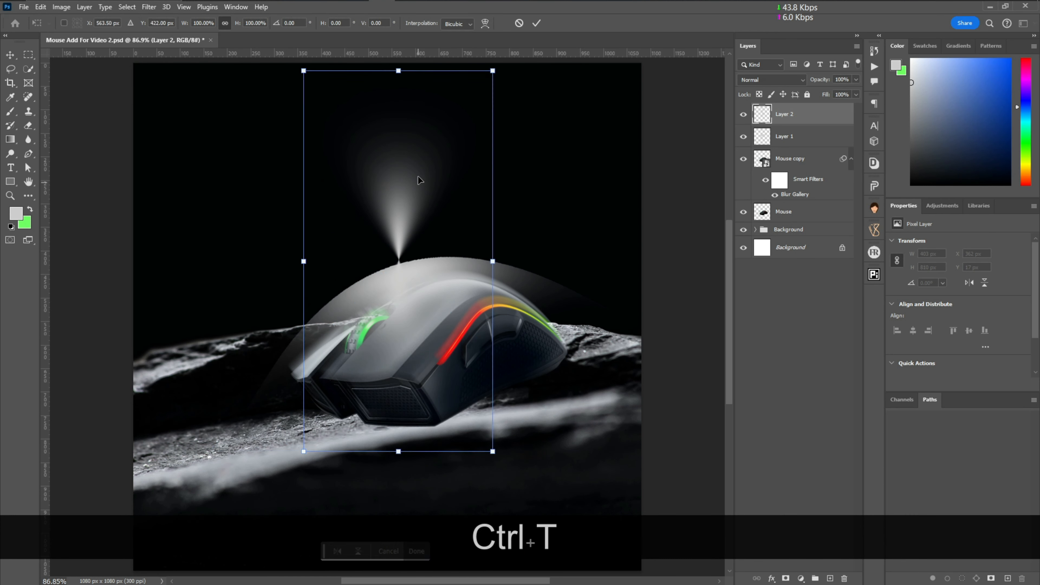
pyautogui.moveTo(406, 207); pyautogui.dragTo(310, 306)
pyautogui.moveTo(430, 156); pyautogui.dragTo(100, 225)
pyautogui.moveTo(280, 377); pyautogui.dragTo(310, 388)
pyautogui.moveTo(514, 521); pyautogui.dragTo(518, 512)
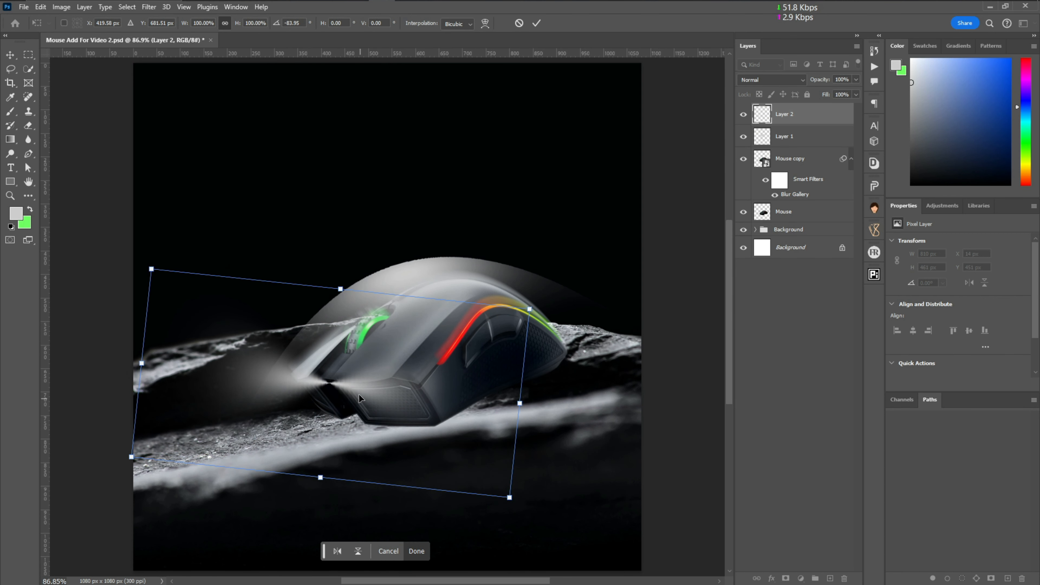
pyautogui.moveTo(359, 394); pyautogui.dragTo(355, 386)
pyautogui.press('Return')
pyautogui.click(769, 80)
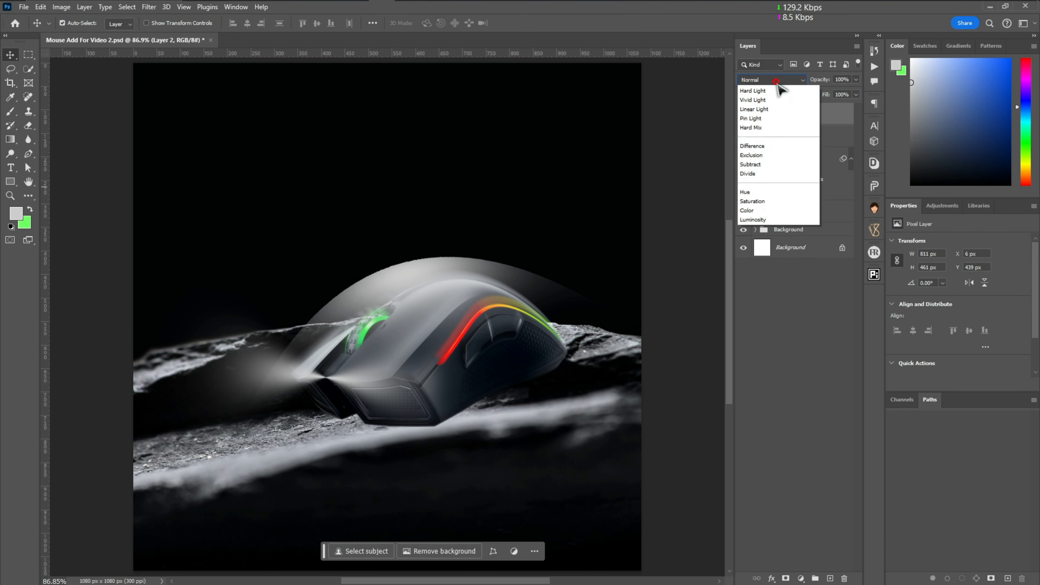
pyautogui.click(768, 266)
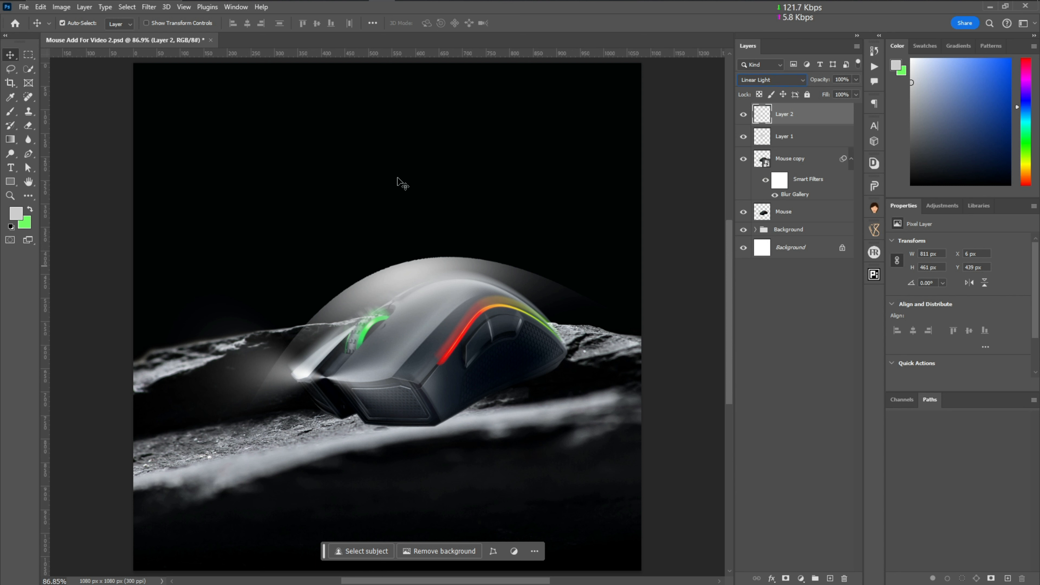
# - Preview other blend modes on the light arc's layer, keep Normal, and set its opacity to 90%
pyautogui.click(790, 137)
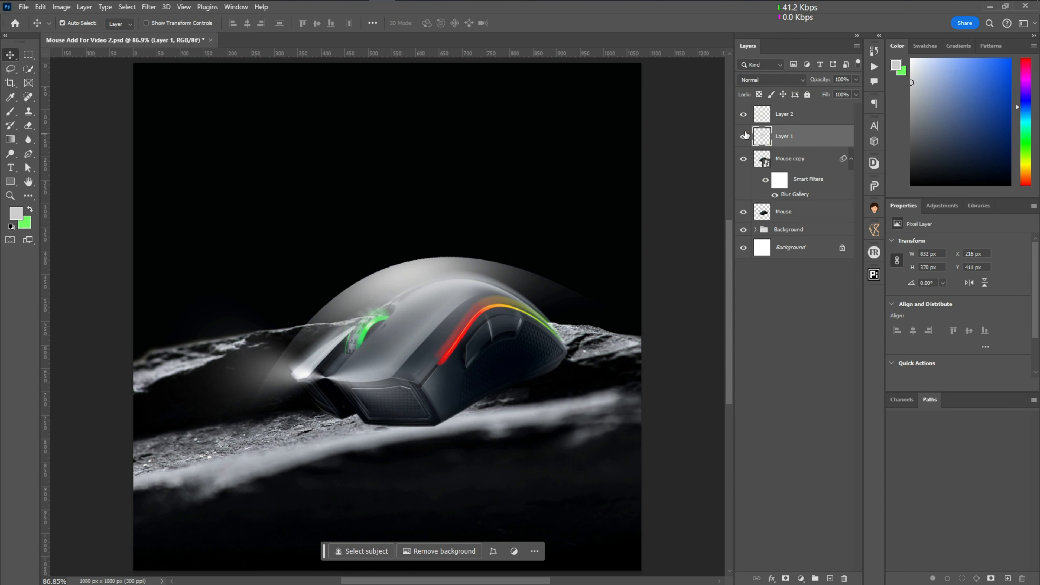
pyautogui.click(769, 79)
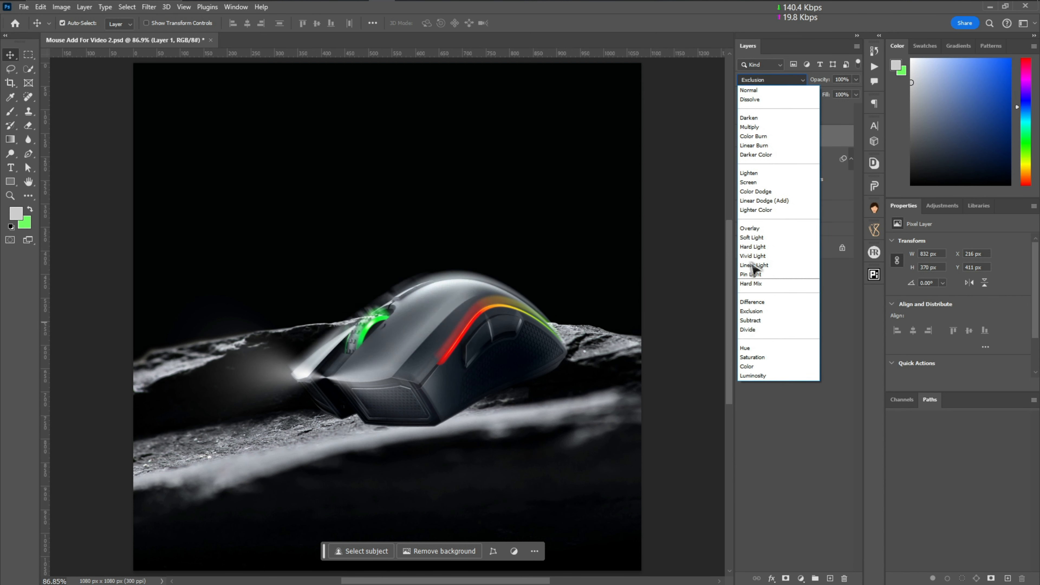
pyautogui.click(752, 90)
pyautogui.moveTo(843, 94)
pyautogui.mouseDown()
pyautogui.moveTo(831, 95)
pyautogui.moveTo(852, 93)
pyautogui.mouseUp()
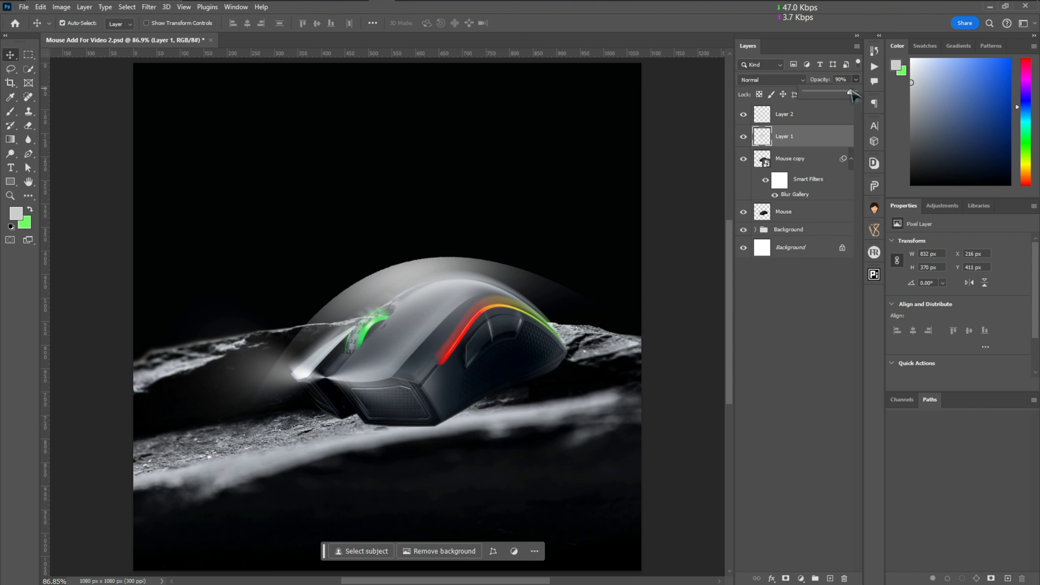
# - Nudge the light arc about 38 px up and slightly left behind the mouse
pyautogui.press('Up')
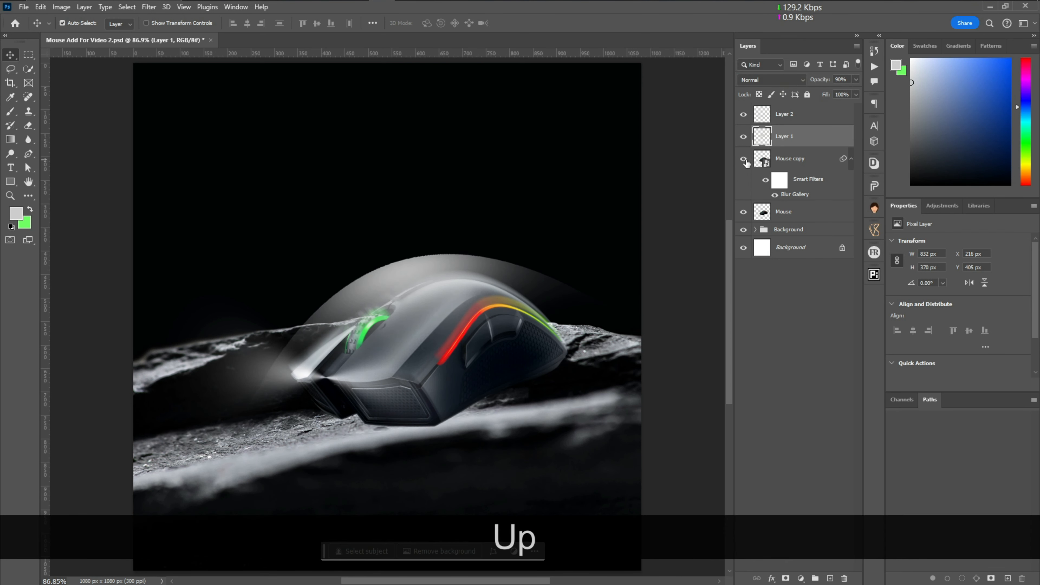
pyautogui.press('Right')
pyautogui.press('Left')
pyautogui.press('Left')
pyautogui.press('Left')
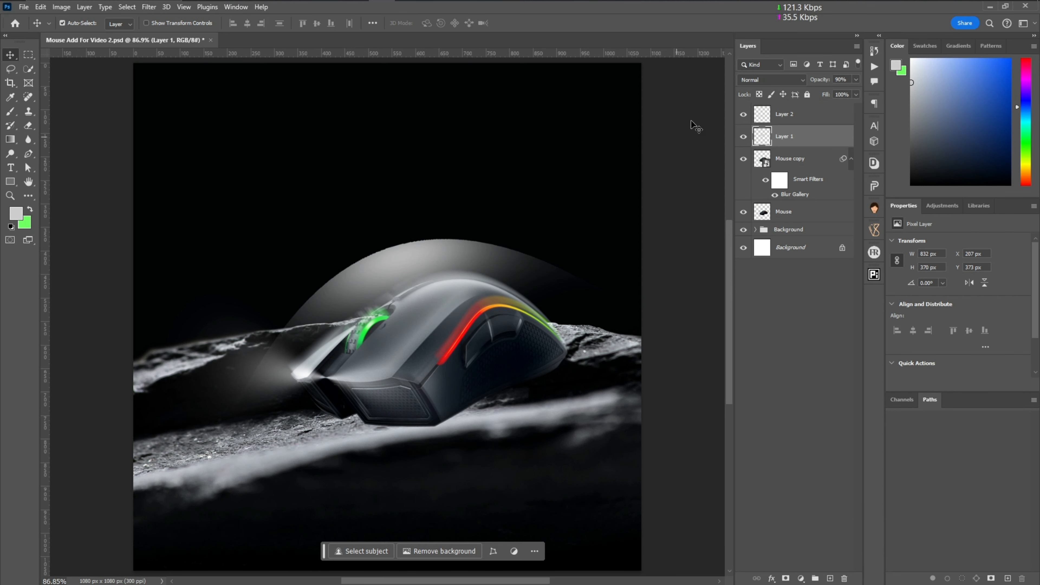
# - Duplicate the Layer 2 glow and place the copy in the dark area above the mouse
pyautogui.click(787, 114)
pyautogui.moveTo(303, 372); pyautogui.dragTo(314, 179)
pyautogui.hotkey('ctrl', 'z')
pyautogui.moveTo(297, 373); pyautogui.dragTo(298, 165)
# - Rotate the glow copy about 45°, enlarge it to about 232%, and place it as a beam from the canvas's upper-left corner
pyautogui.hotkey('ctrl', 't')
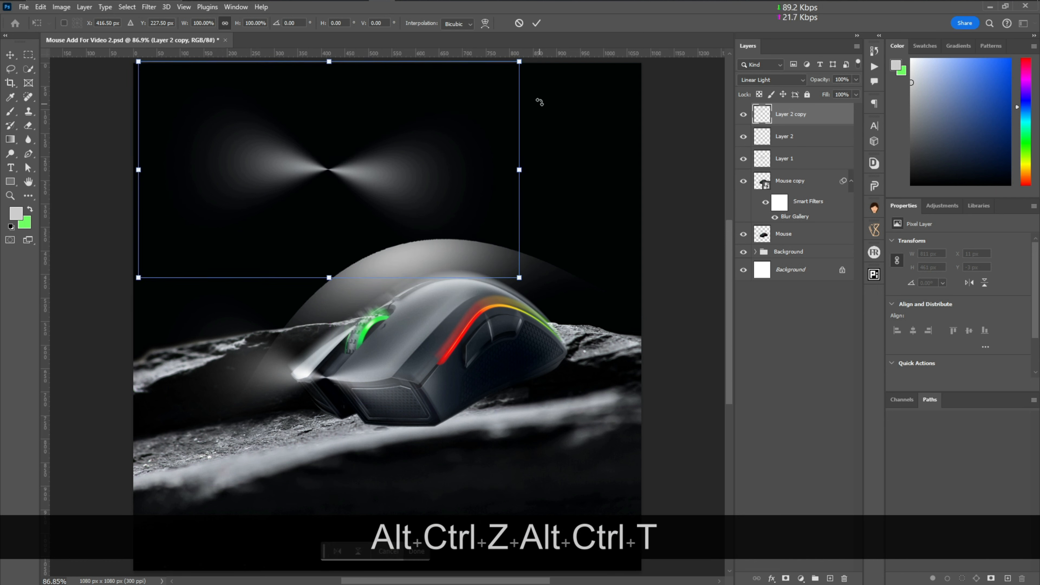
pyautogui.moveTo(539, 97); pyautogui.dragTo(521, 261)
pyautogui.moveTo(430, 185); pyautogui.dragTo(237, 67)
pyautogui.moveTo(268, 188); pyautogui.dragTo(622, 542)
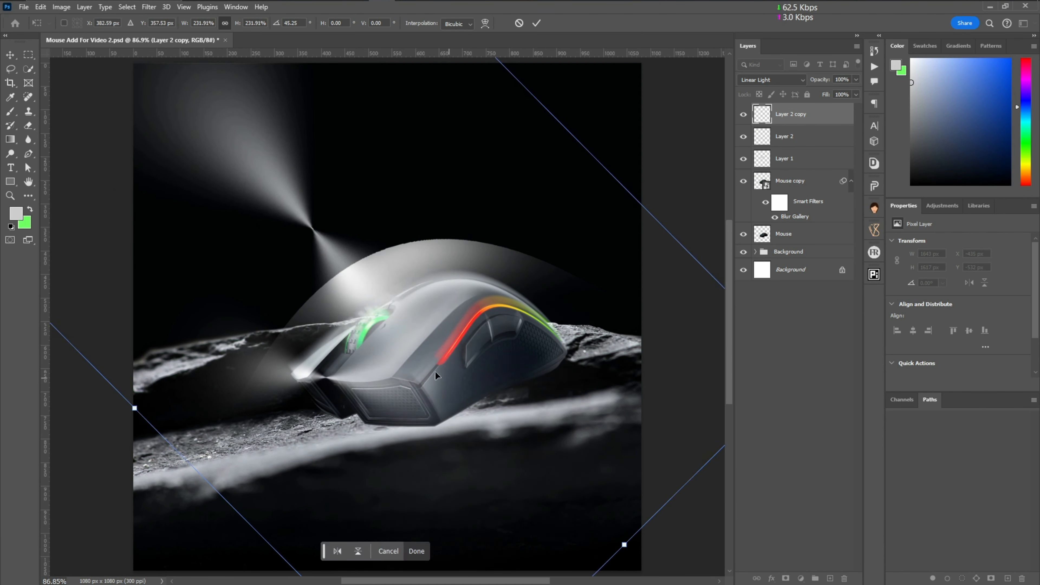
pyautogui.moveTo(420, 363); pyautogui.dragTo(221, 134)
pyautogui.press('Return')
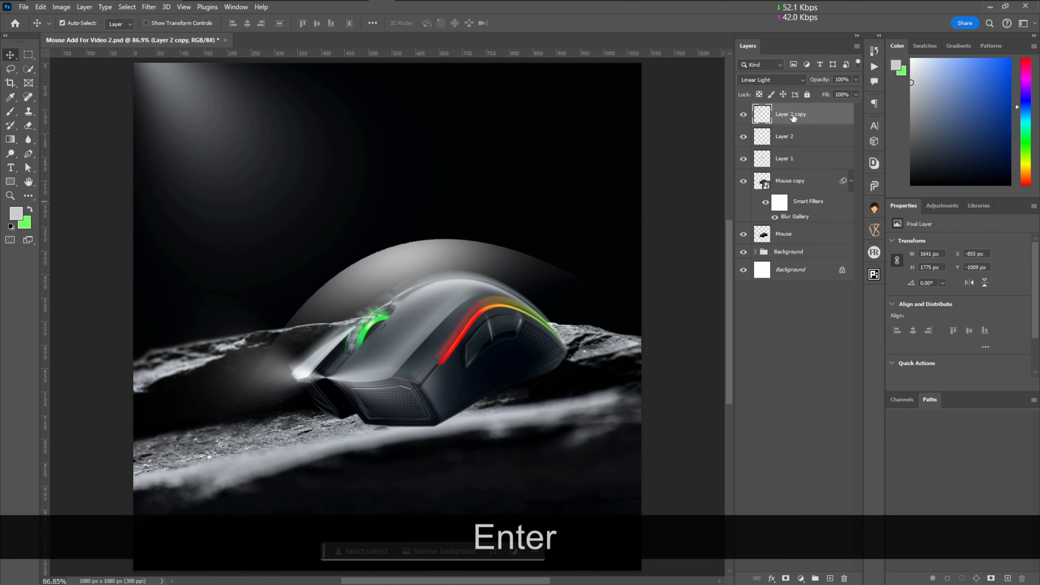
# - On a new layer, paint one soft spot with a 400 px brush and move it onto the upper-left light beam
pyautogui.click(830, 578)
pyautogui.click(10, 110)
pyautogui.press('[')
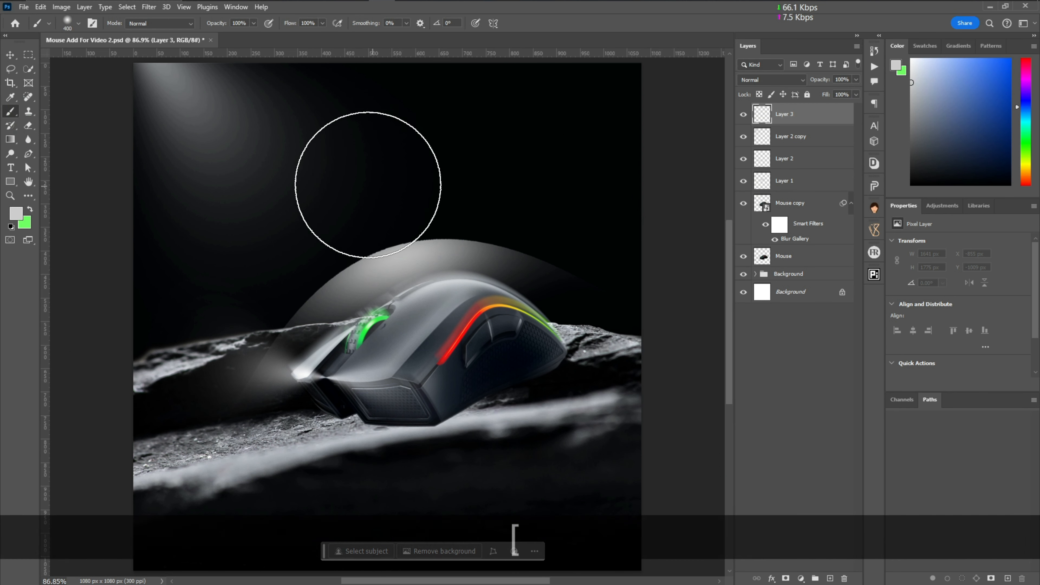
pyautogui.click(369, 180)
pyautogui.click(11, 54)
pyautogui.moveTo(389, 200); pyautogui.dragTo(225, 134)
# - Turn the soft spot into sparse dust particles with the Dissolve blend mode and 3% opacity
pyautogui.click(771, 80)
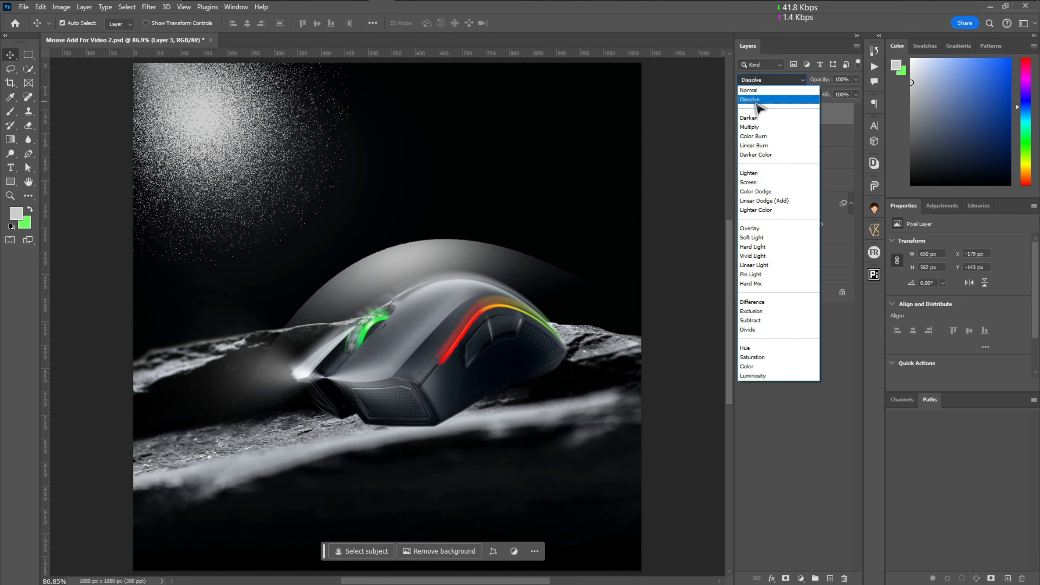
pyautogui.click(756, 102)
pyautogui.click(856, 79)
pyautogui.moveTo(855, 91); pyautogui.dragTo(801, 90)
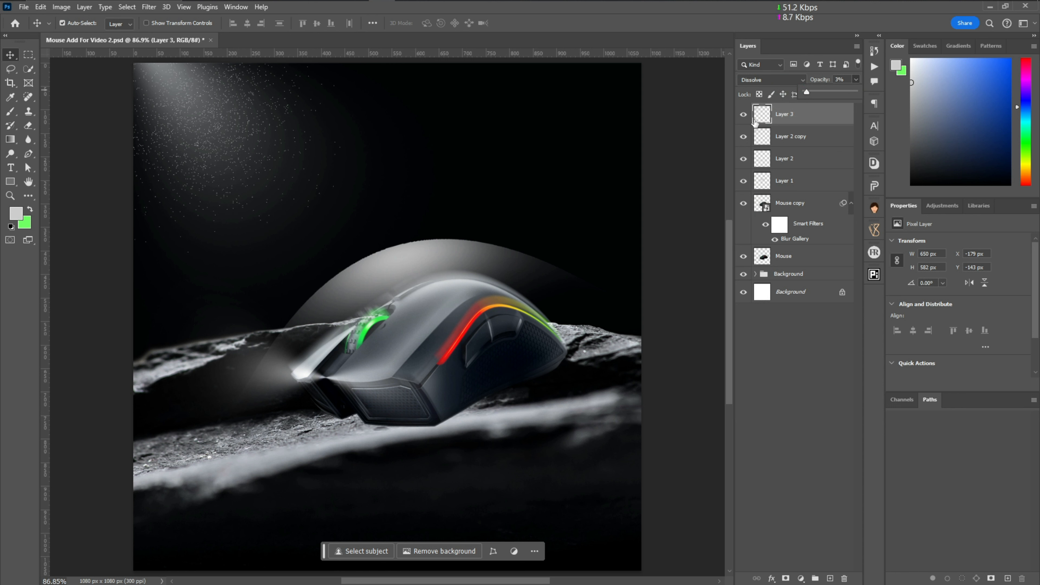
pyautogui.click(795, 381)
pyautogui.press('Return')
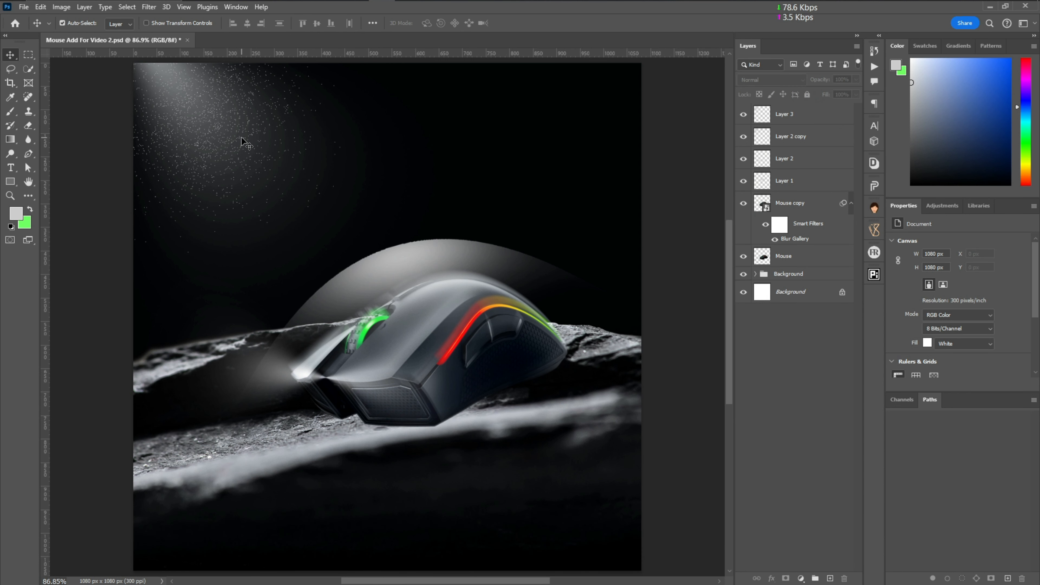
pyautogui.hotkey('ctrl', 't')
pyautogui.rightClick(11, 112)
pyautogui.click(46, 113)
# - Add a grey Mluvka ExtraBold 13.92 pt text reading TURBO in the dark area above the mouse
pyautogui.click(12, 168)
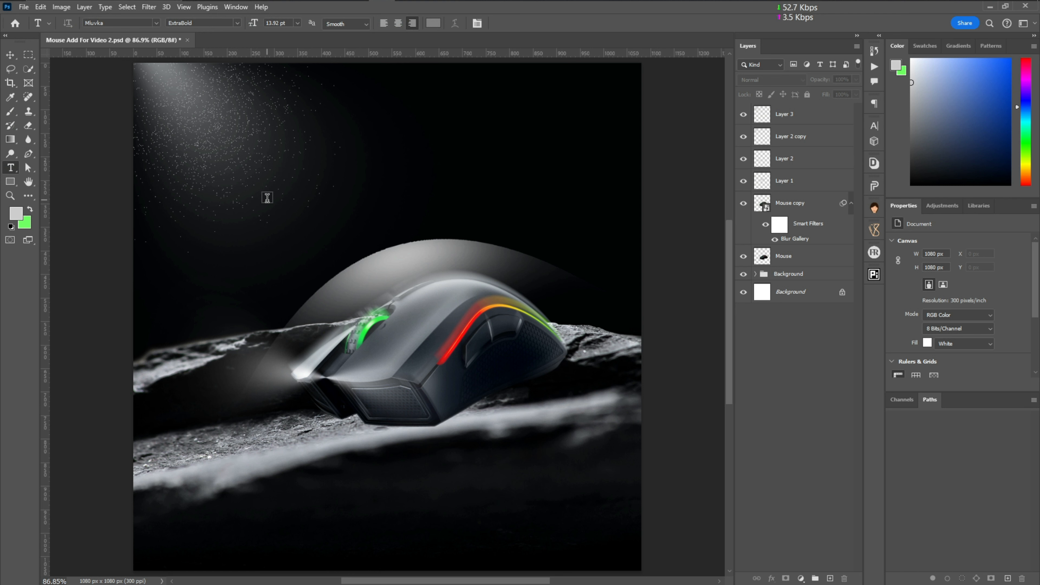
pyautogui.click(224, 151)
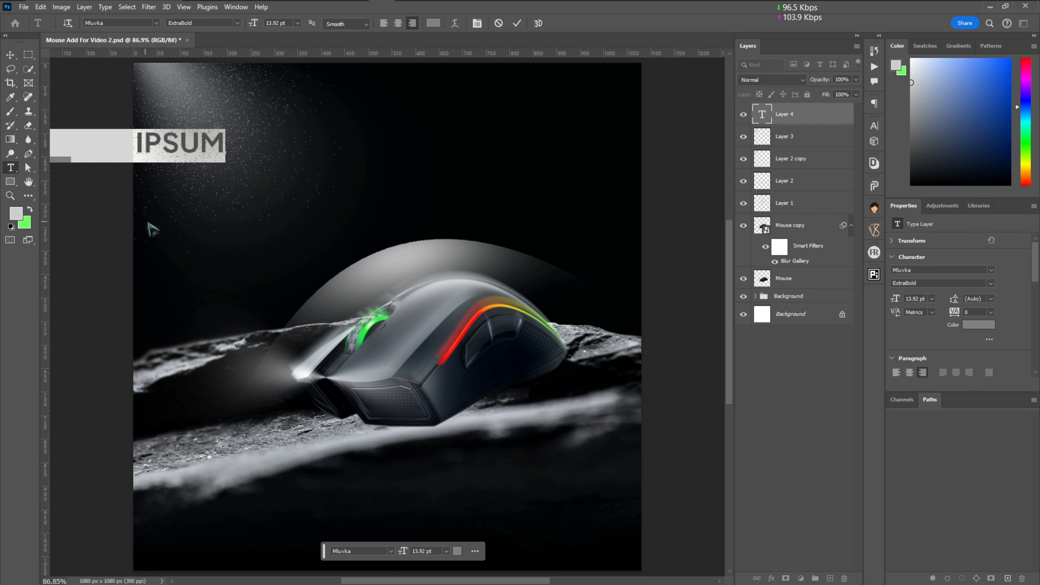
pyautogui.click(150, 226)
pyautogui.click(10, 56)
pyautogui.moveTo(156, 142); pyautogui.dragTo(354, 142)
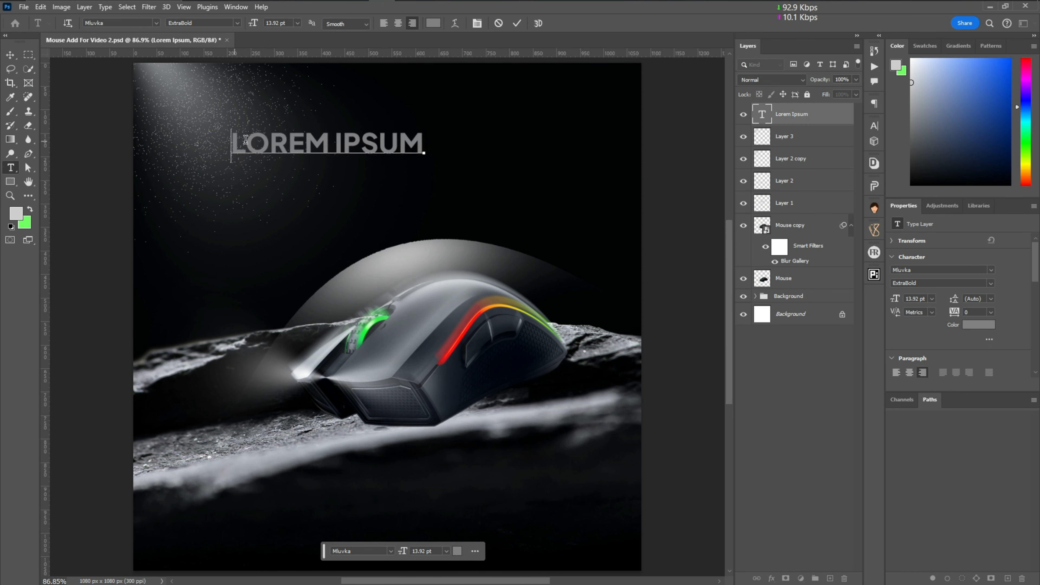
pyautogui.doubleClick(353, 143)
pyautogui.write('TURBO')
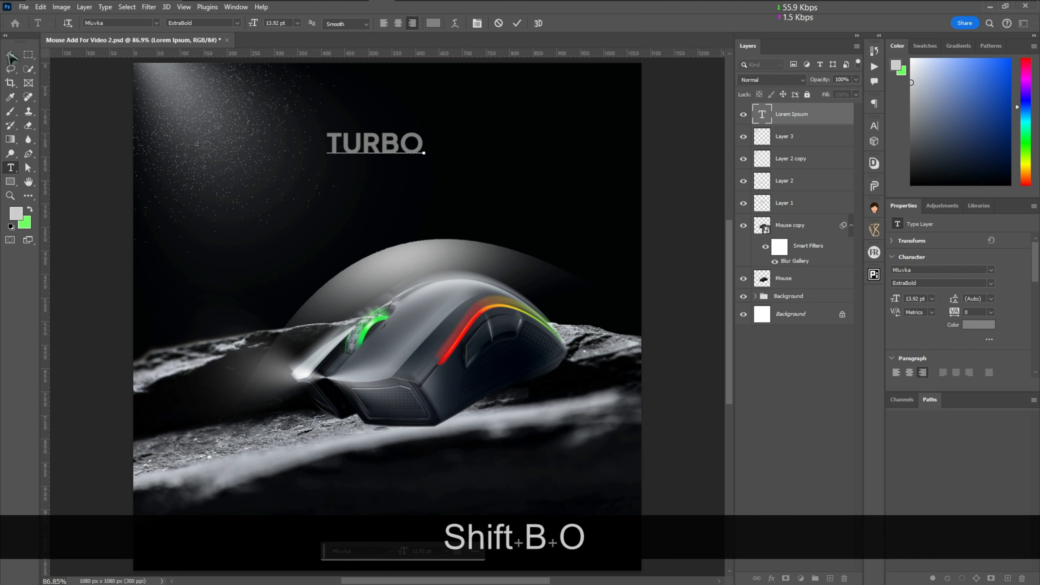
# - Enlarge the TURBO text to about 36.73 pt and centre it above the mouse near the canvas's upper edge
pyautogui.hotkey('ctrl', 't')
pyautogui.moveTo(424, 163); pyautogui.dragTo(622, 213)
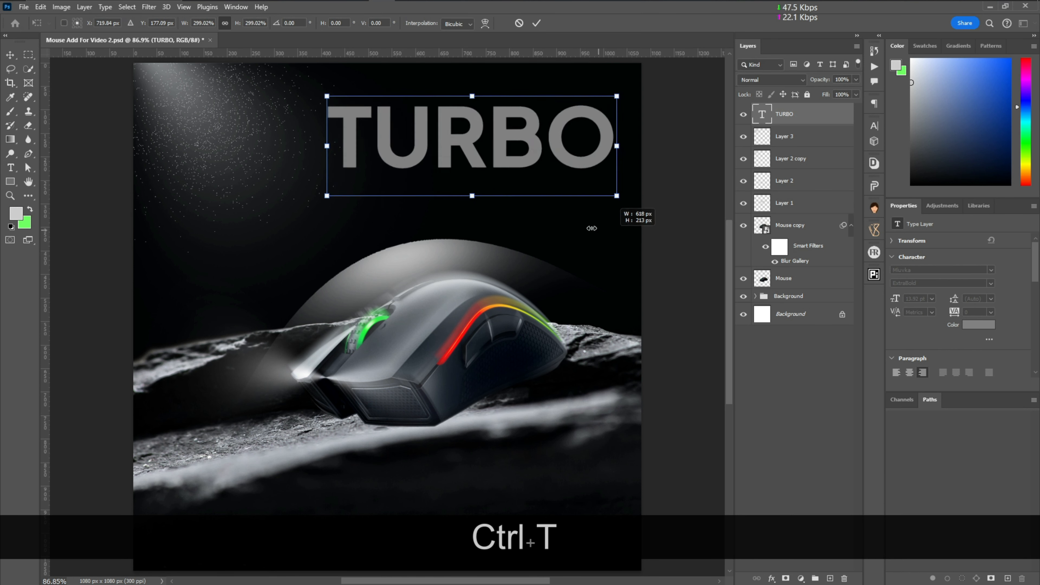
pyautogui.moveTo(514, 144); pyautogui.dragTo(408, 142)
pyautogui.press('Return')
# - Duplicate the TURBO text diagonally below the original and change the copy's wording to CHARGE
pyautogui.moveTo(330, 158); pyautogui.dragTo(417, 218)
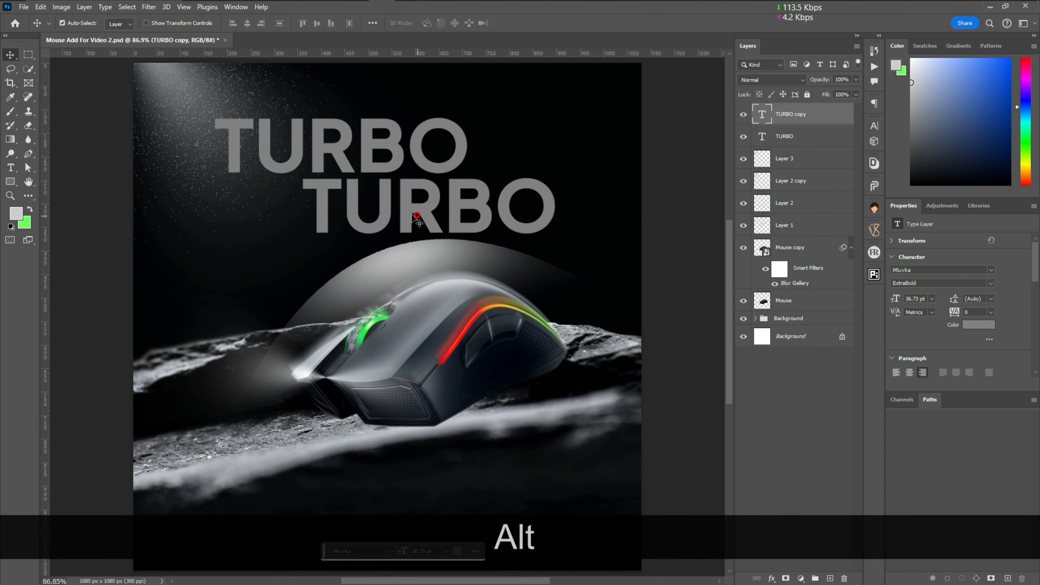
pyautogui.doubleClick(418, 219)
pyautogui.moveTo(343, 208); pyautogui.dragTo(587, 193)
pyautogui.moveTo(305, 207); pyautogui.dragTo(579, 195)
pyautogui.write('CHARGE')
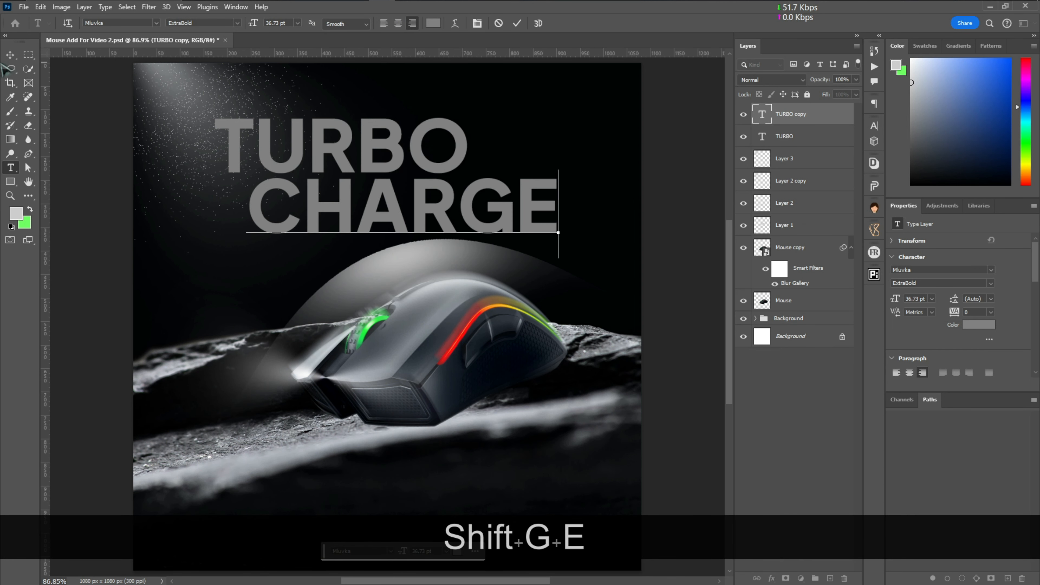
# - Shrink CHARGE to about 428 px wide beneath TURBO's right half, and shift TURBO slightly up and to the left
pyautogui.hotkey('ctrl', 't')
pyautogui.moveTo(558, 258); pyautogui.dragTo(450, 229)
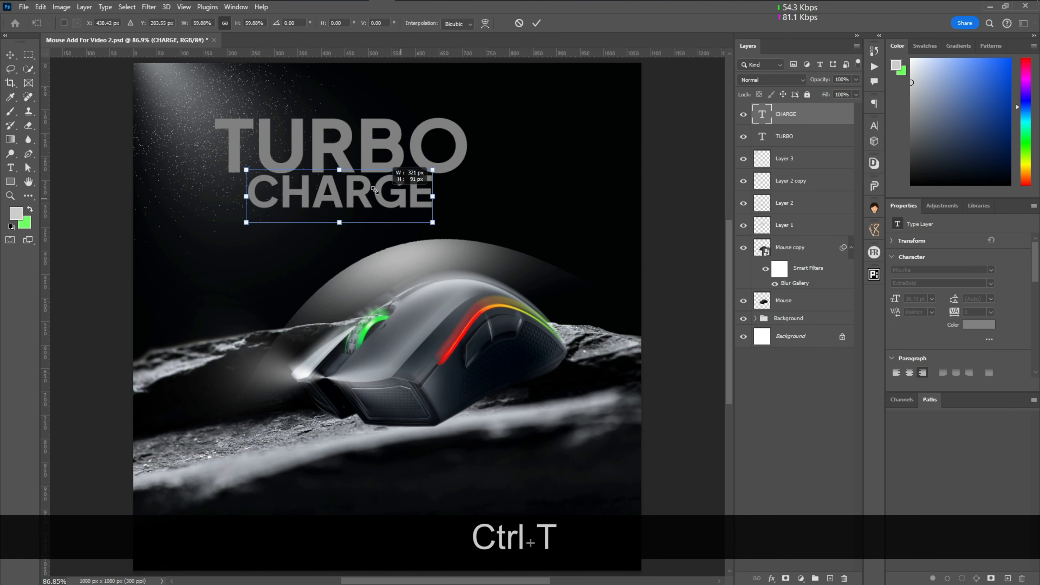
pyautogui.moveTo(398, 199); pyautogui.dragTo(474, 200)
pyautogui.press('Return')
pyautogui.moveTo(370, 145); pyautogui.dragTo(336, 132)
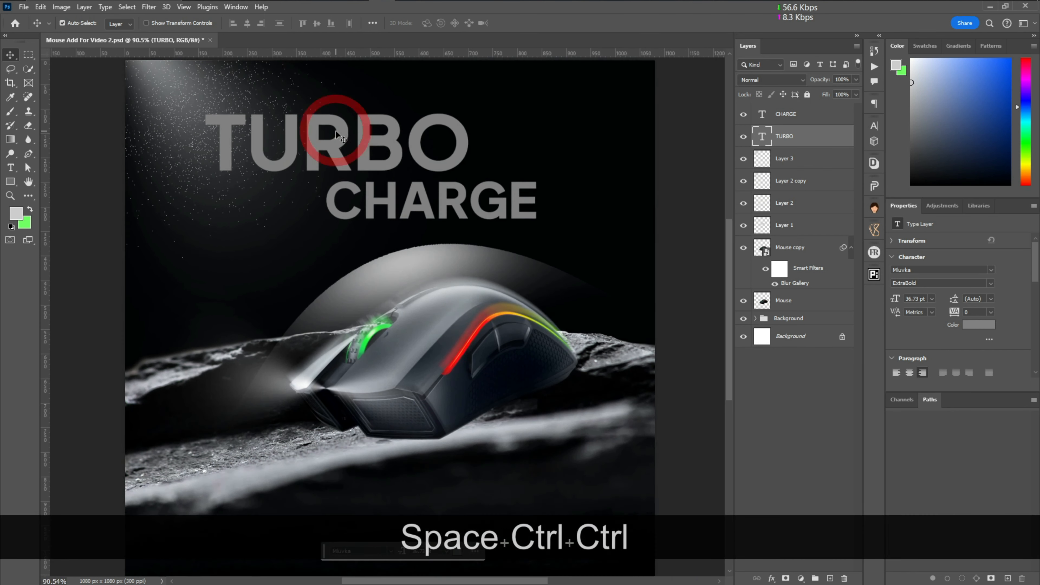
pyautogui.hotkey('ctrl', '0')
# - Convert the TURBO and CHARGE text layers to separate smart objects
pyautogui.rightClick(804, 137)
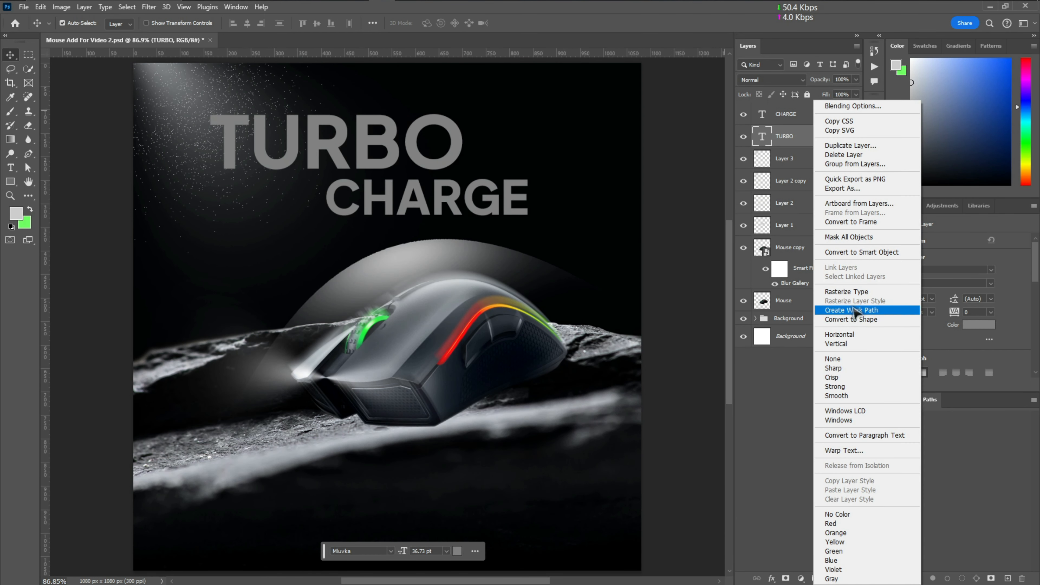
pyautogui.click(852, 253)
pyautogui.rightClick(806, 115)
pyautogui.click(835, 253)
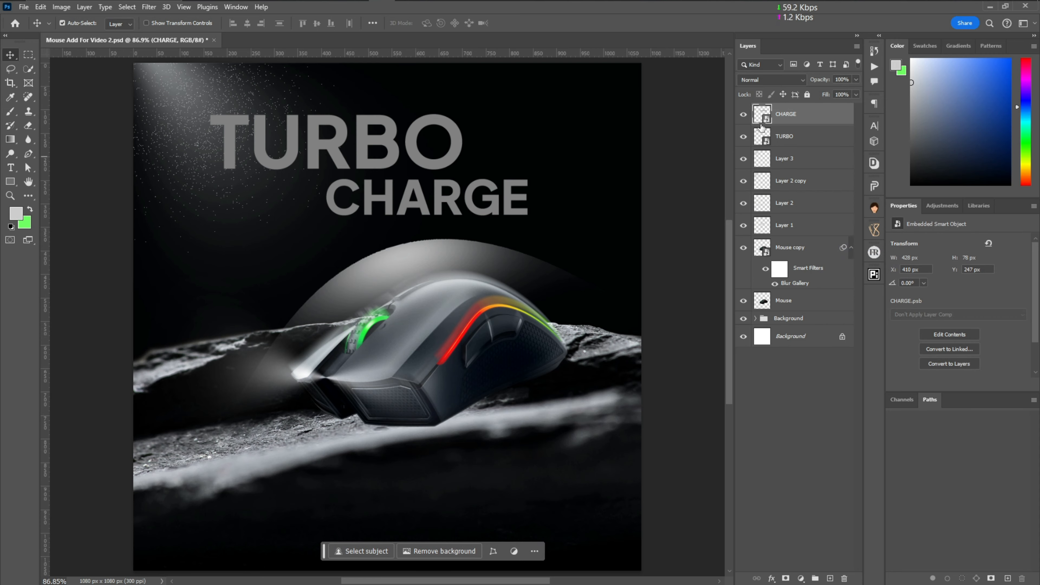
# - Apply the Film Grain filter to the TURBO layer with grain 5 and intensity 10
pyautogui.rightClick(798, 137)
pyautogui.click(149, 7)
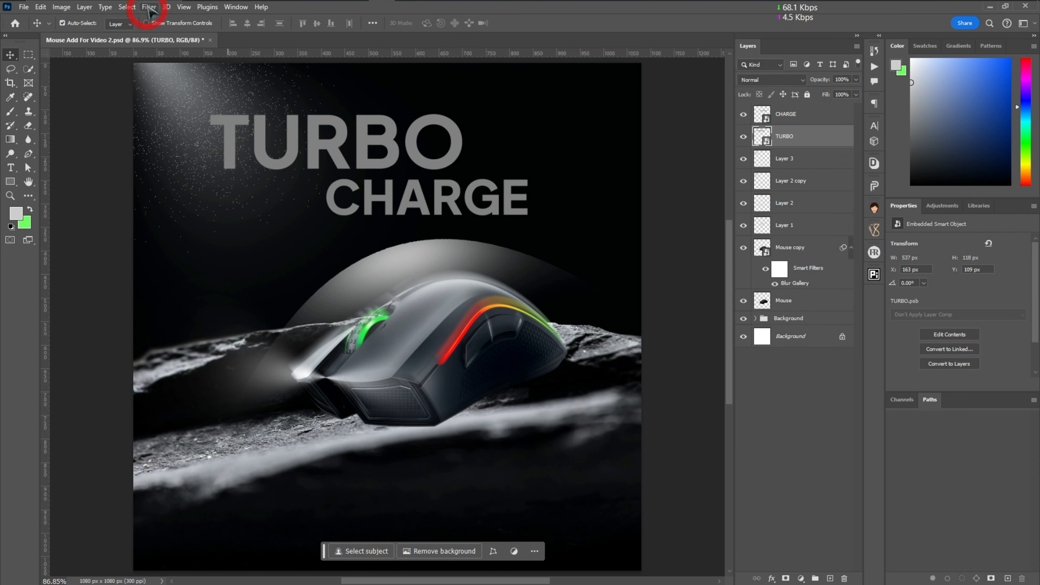
pyautogui.click(169, 67)
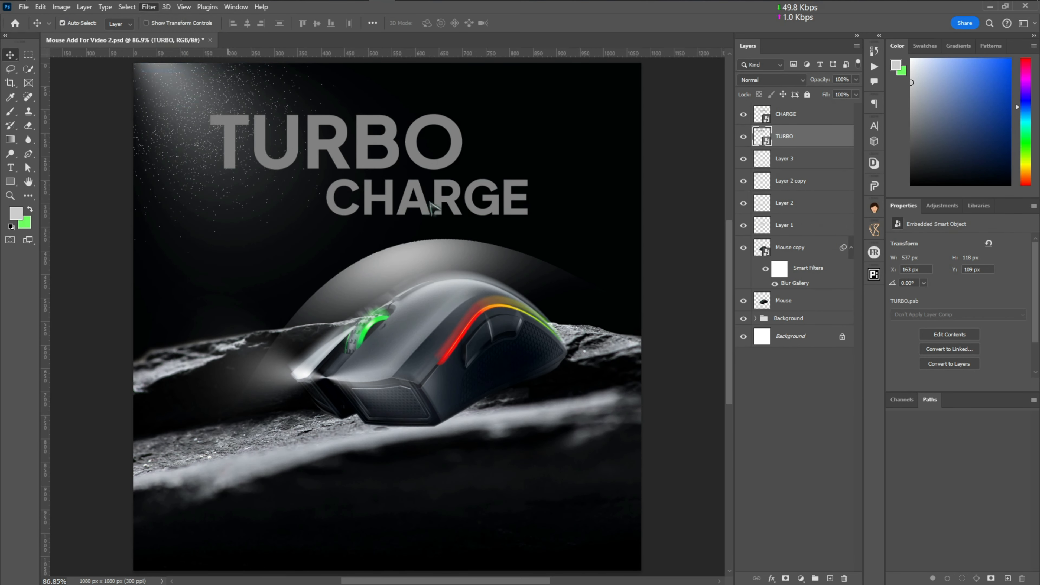
pyautogui.moveTo(253, 100); pyautogui.dragTo(418, 200)
pyautogui.keyDown('alt'); pyautogui.click(504, 262); pyautogui.keyUp('alt')
pyautogui.keyDown('alt'); pyautogui.click(444, 280); pyautogui.keyUp('alt')
pyautogui.moveTo(445, 279); pyautogui.dragTo(450, 265)
pyautogui.moveTo(926, 118); pyautogui.dragTo(958, 140)
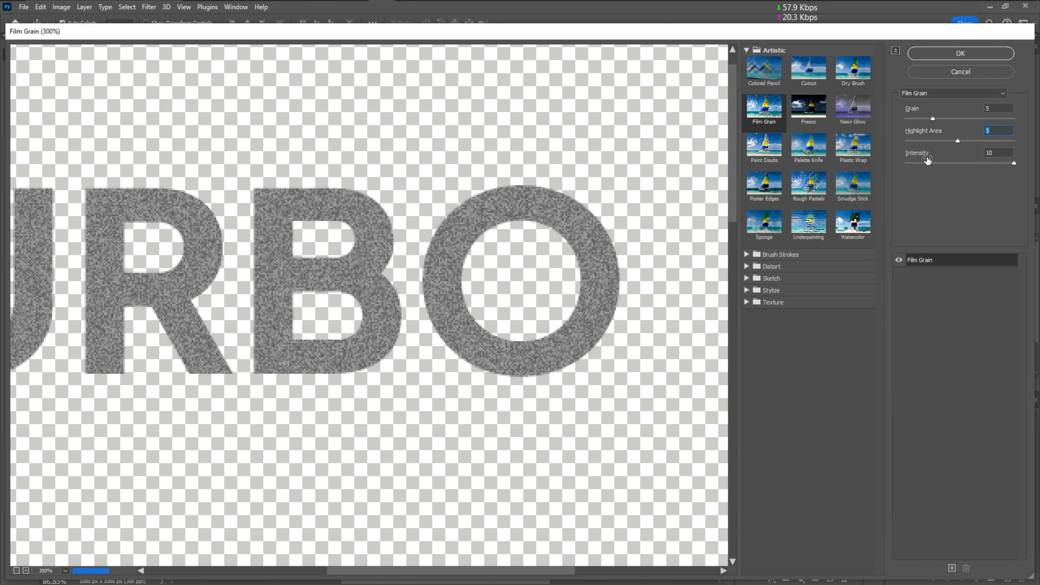
pyautogui.click(972, 57)
pyautogui.moveTo(294, 152); pyautogui.dragTo(299, 151)
pyautogui.rightClick(804, 162)
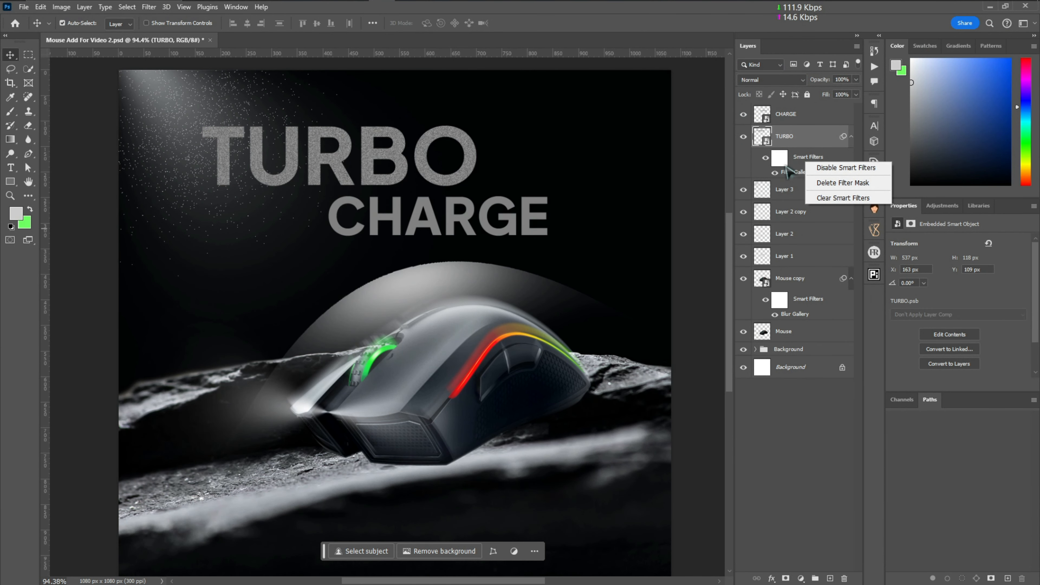
pyautogui.click(786, 167)
pyautogui.moveTo(801, 170); pyautogui.dragTo(807, 113)
# - Apply the Film Grain filter to the CHARGE layer with grain 5, highlight area 7 and intensity 10
pyautogui.click(806, 118)
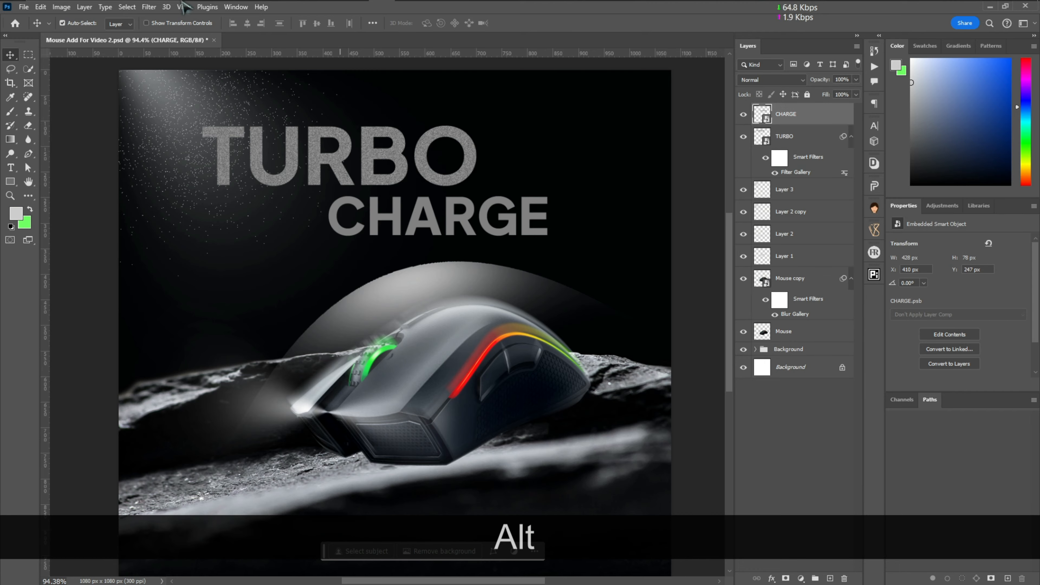
pyautogui.click(149, 7)
pyautogui.click(166, 18)
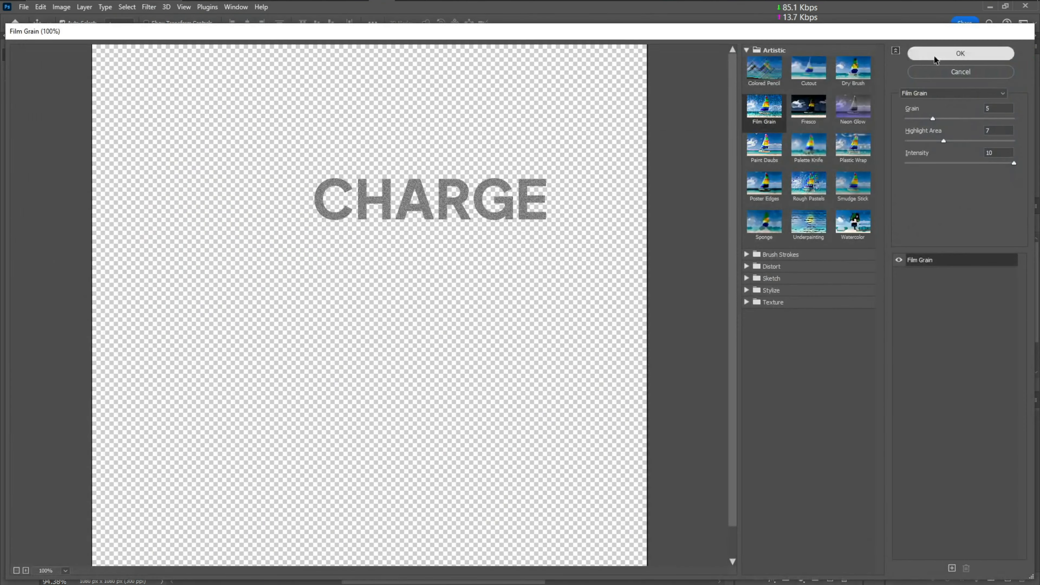
pyautogui.click(936, 56)
# - Give the TURBO layer an Outer Glow in Screen mode with 77% opacity and a 7 px size
pyautogui.click(808, 167)
pyautogui.rightClick(815, 168)
pyautogui.click(835, 140)
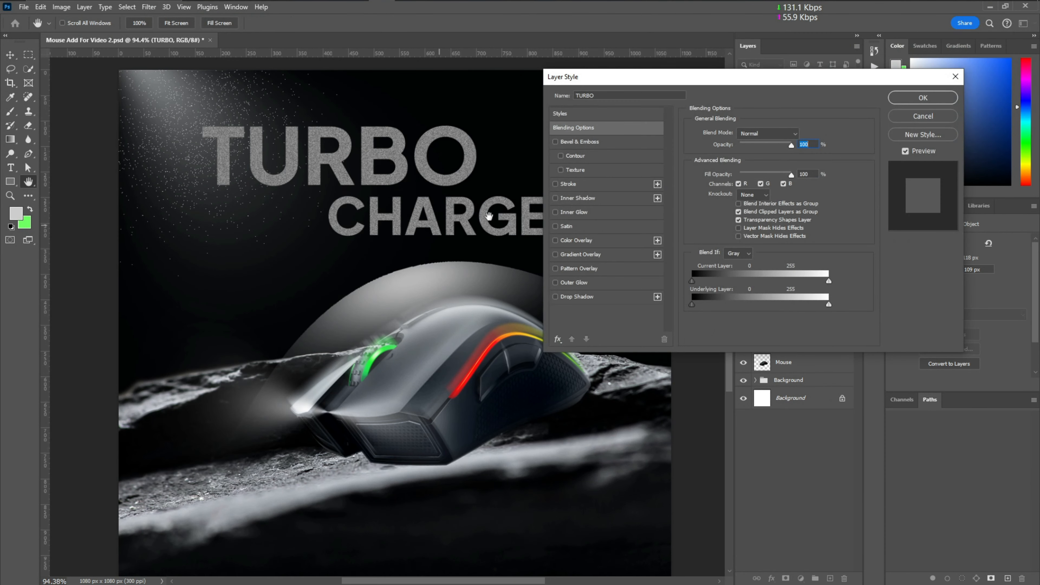
pyautogui.moveTo(604, 77); pyautogui.dragTo(587, 68)
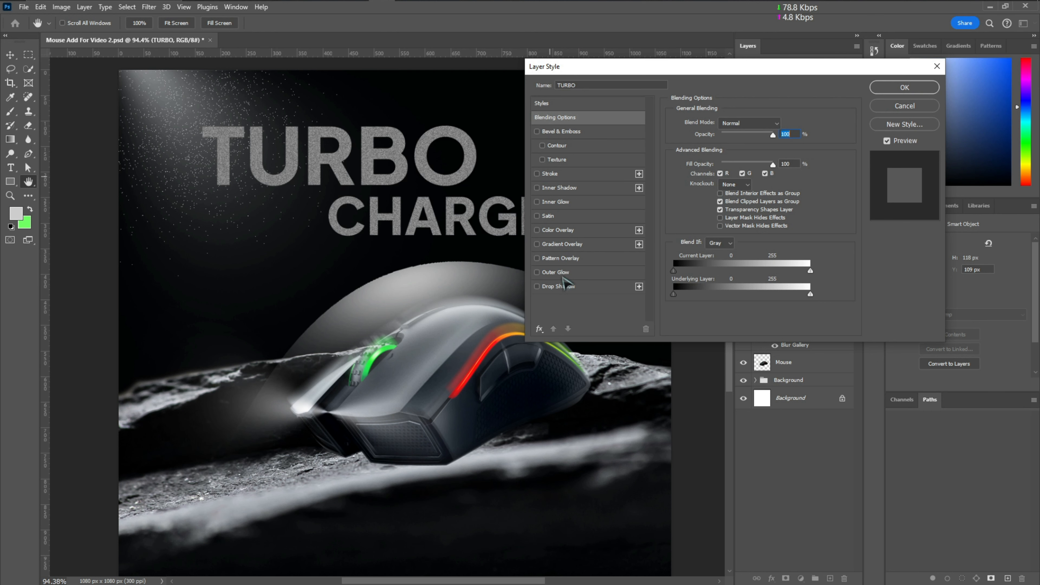
pyautogui.click(561, 272)
pyautogui.moveTo(732, 135); pyautogui.dragTo(748, 133)
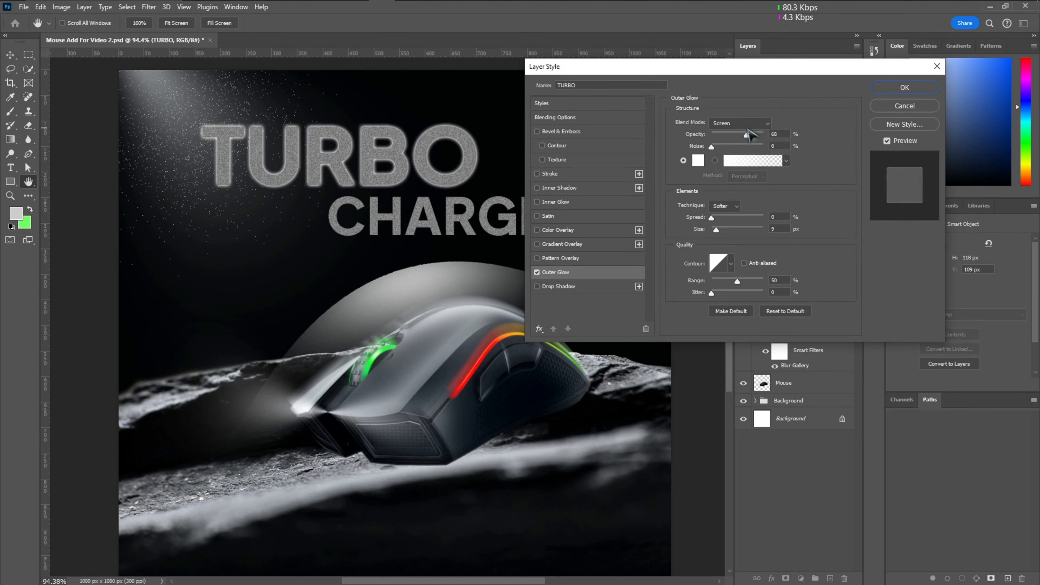
pyautogui.moveTo(716, 229)
pyautogui.mouseDown()
pyautogui.moveTo(728, 229)
pyautogui.moveTo(715, 229)
pyautogui.mouseUp()
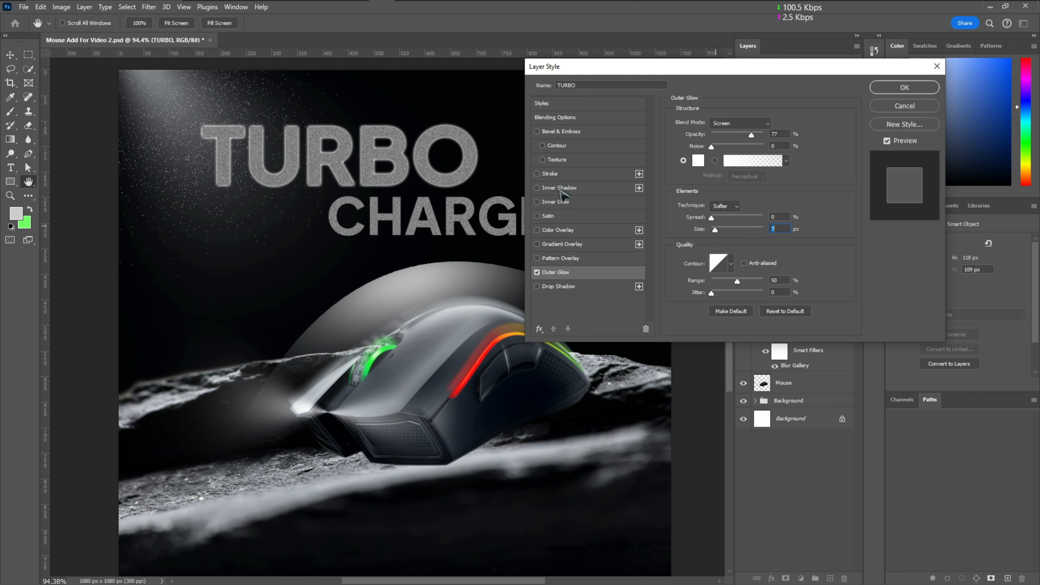
# - Add a black 4 px Stroke to the TURBO layer with its position set to Center
pyautogui.click(563, 176)
pyautogui.click(725, 135)
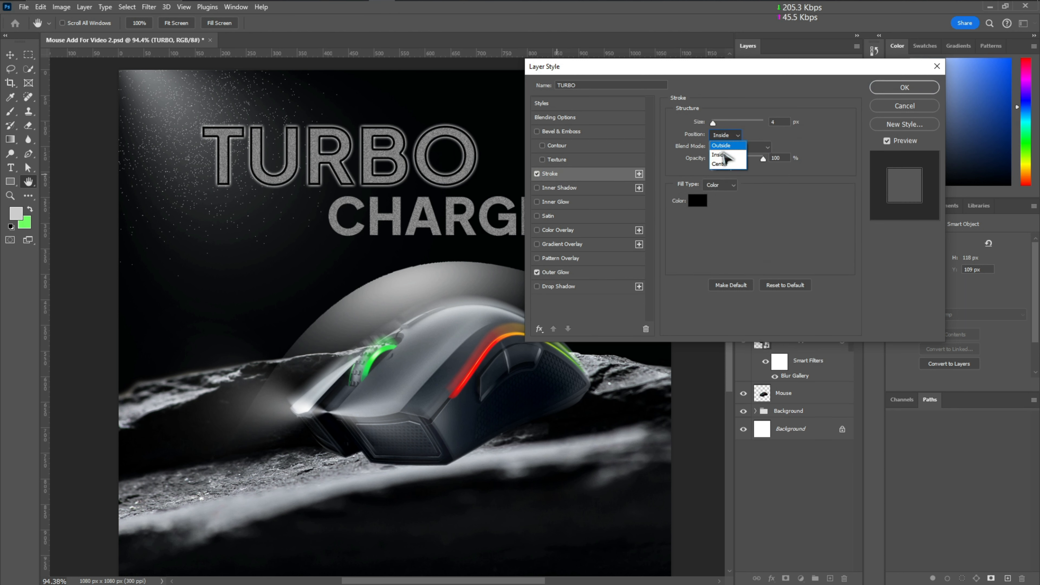
pyautogui.click(724, 164)
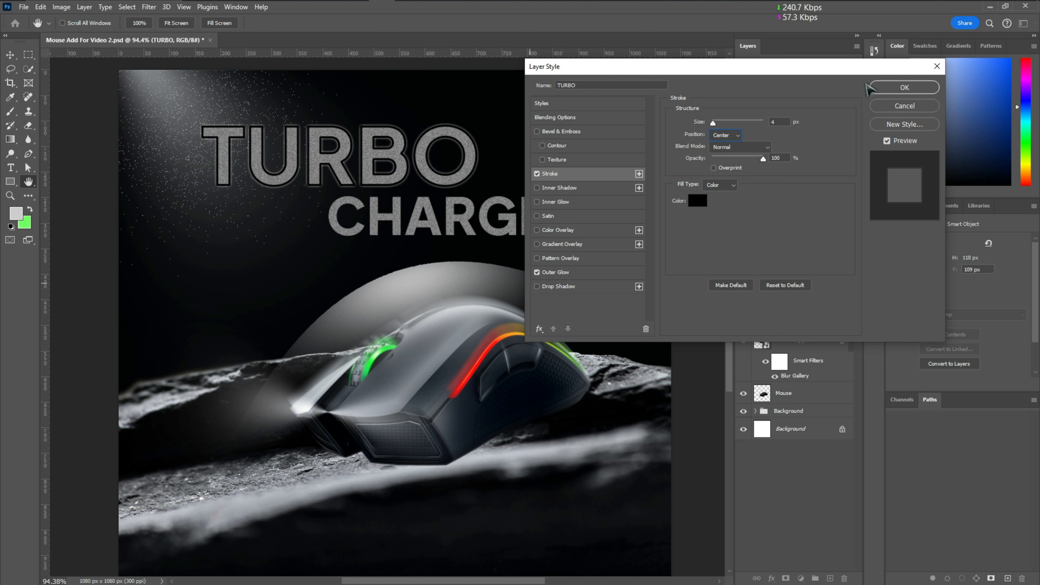
# - Change TURBO's Outer Glow colour to bright green 2eff11 and apply the layer style
pyautogui.click(559, 274)
pyautogui.click(699, 160)
pyautogui.moveTo(371, 364); pyautogui.dragTo(477, 371)
pyautogui.click(471, 371)
pyautogui.click(371, 361)
pyautogui.moveTo(599, 168); pyautogui.dragTo(601, 157)
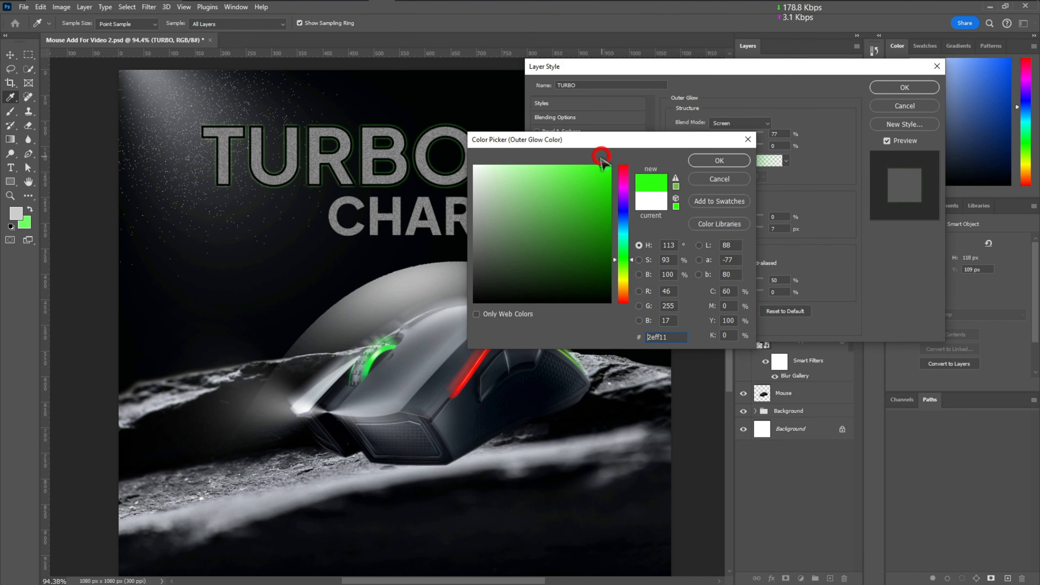
pyautogui.click(703, 161)
pyautogui.click(904, 87)
pyautogui.press('v')
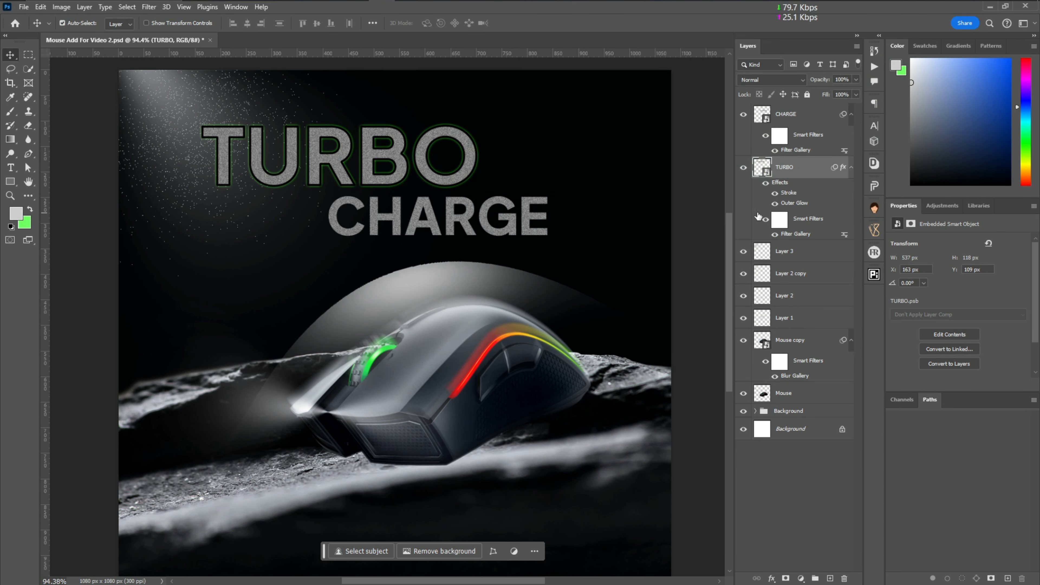
# - Copy TURBO's layer style onto CHARGE and move both words up about 20 px
pyautogui.rightClick(804, 199)
pyautogui.click(831, 331)
pyautogui.rightClick(819, 114)
pyautogui.click(831, 426)
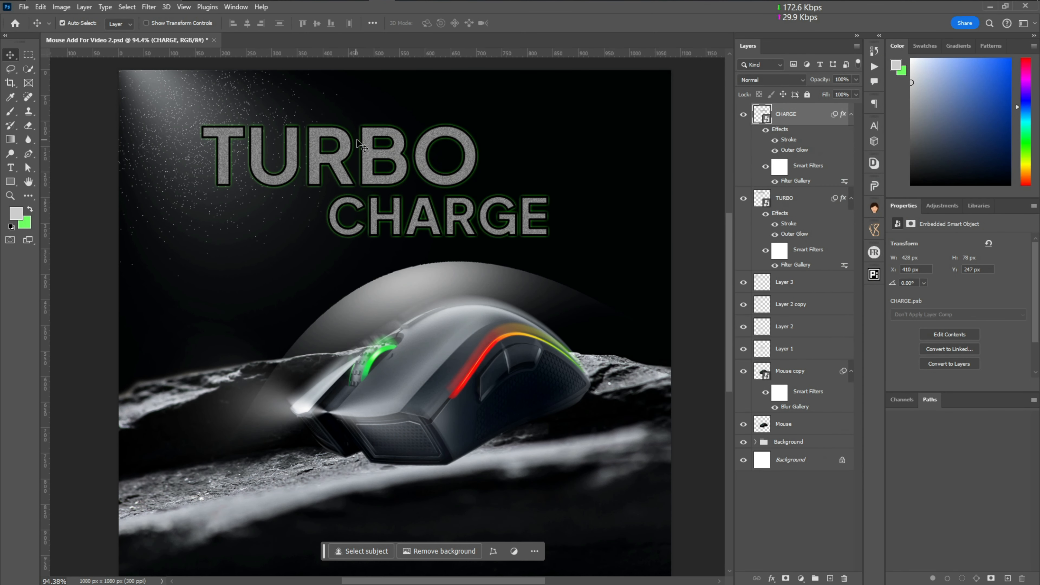
pyautogui.moveTo(361, 144); pyautogui.dragTo(362, 134)
pyautogui.moveTo(401, 212); pyautogui.dragTo(403, 203)
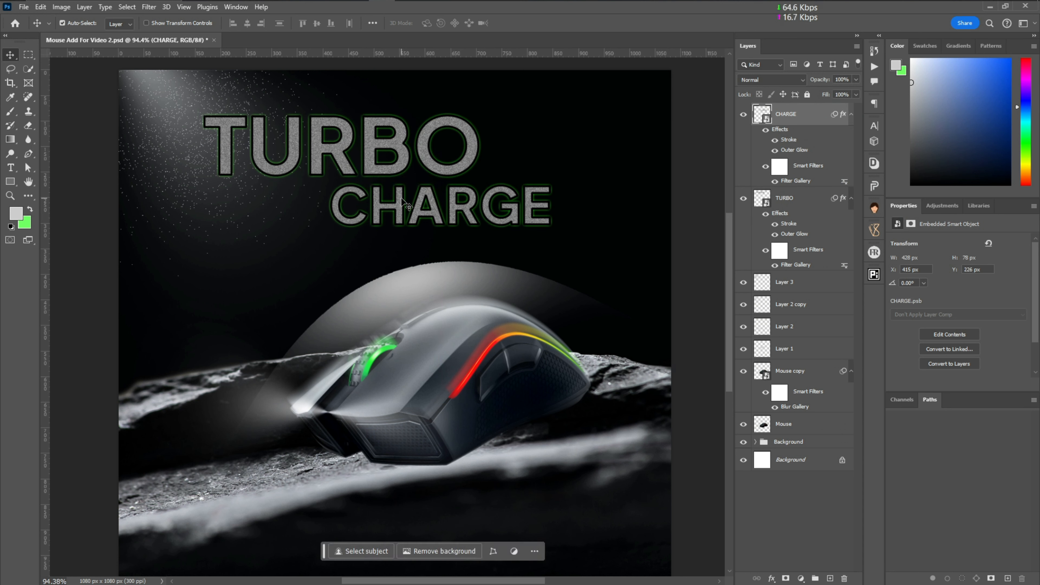
# - Add the tagline text "The Ultimate Gaming Mouse Experience" and move it under the word CHARGE
pyautogui.press('t')
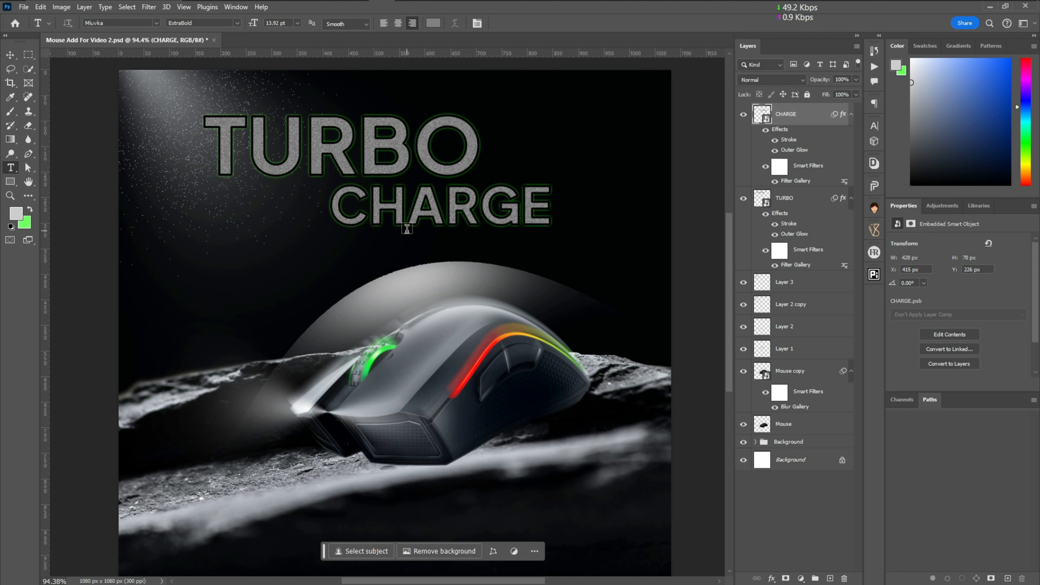
pyautogui.click(357, 251)
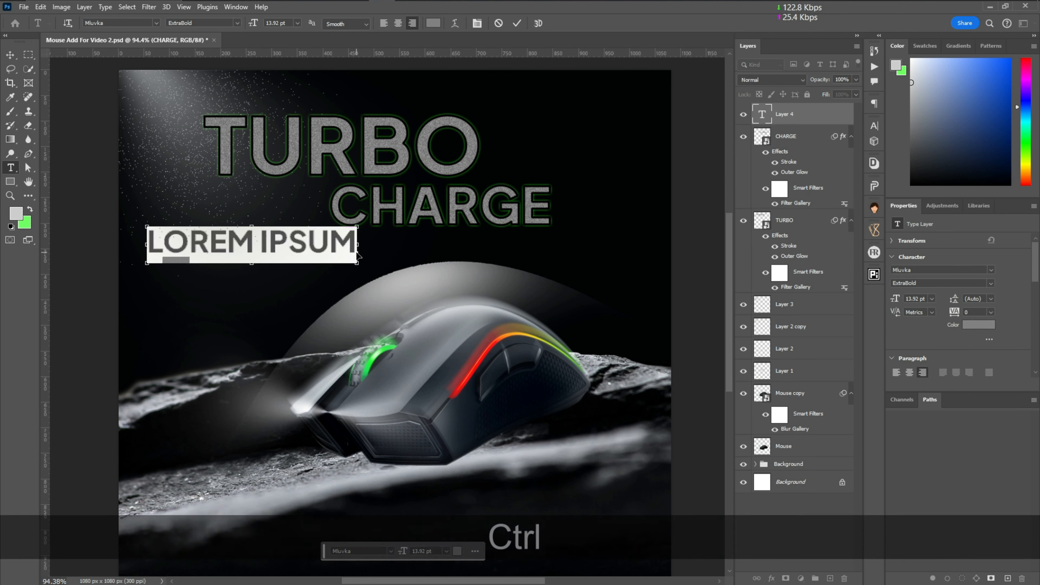
pyautogui.write('The Ultimate Gaming Mouse Experience')
pyautogui.click(10, 55)
pyautogui.moveTo(188, 243); pyautogui.dragTo(511, 250)
# - Scale the tagline down to about 4.44 pt and align its right end with the word CHARGE
pyautogui.hotkey('ctrl', 't')
pyautogui.moveTo(682, 254); pyautogui.dragTo(466, 253)
pyautogui.moveTo(400, 252); pyautogui.dragTo(495, 245)
pyautogui.moveTo(561, 241); pyautogui.dragTo(551, 241)
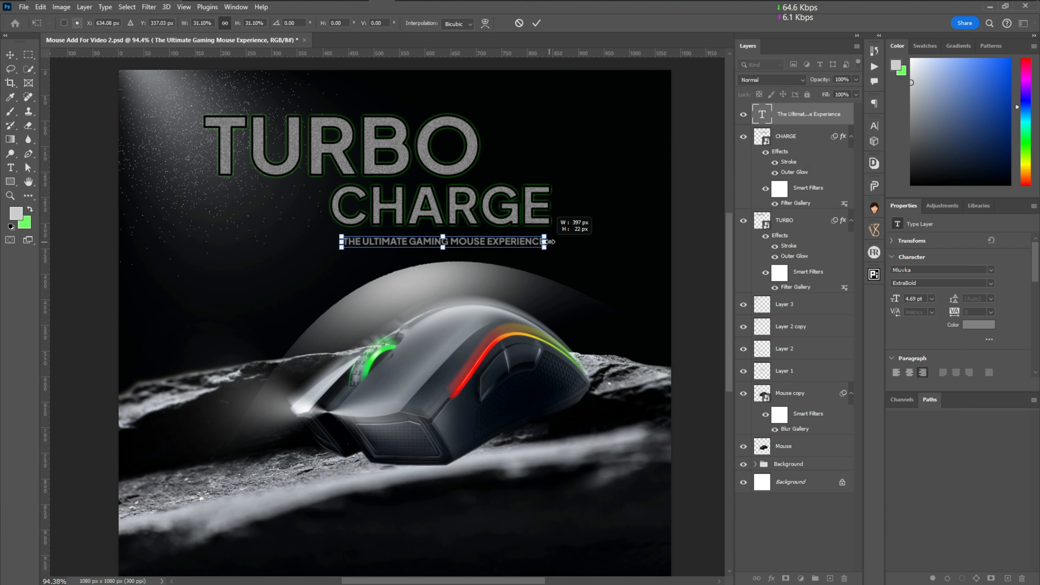
pyautogui.press('Return')
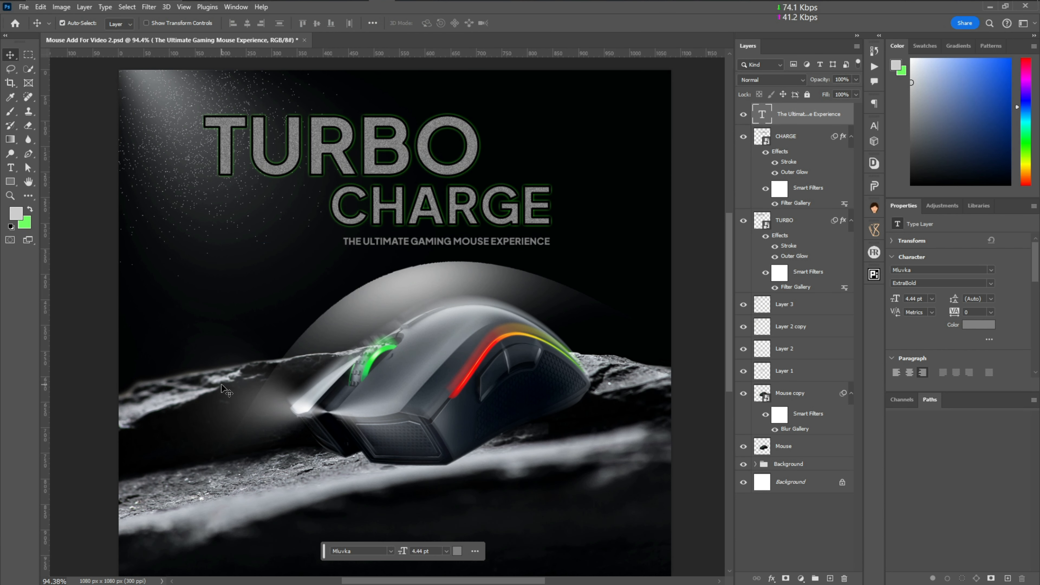